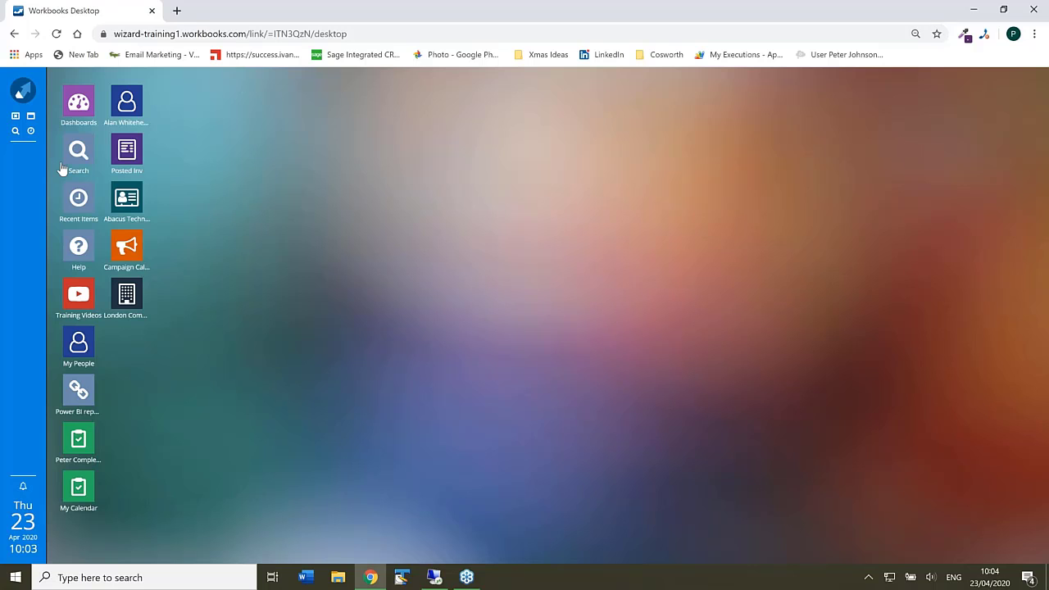
- Show the All Leads view of Sales Leads, widen the list and select the Abacus Technologies lead
click(21, 96)
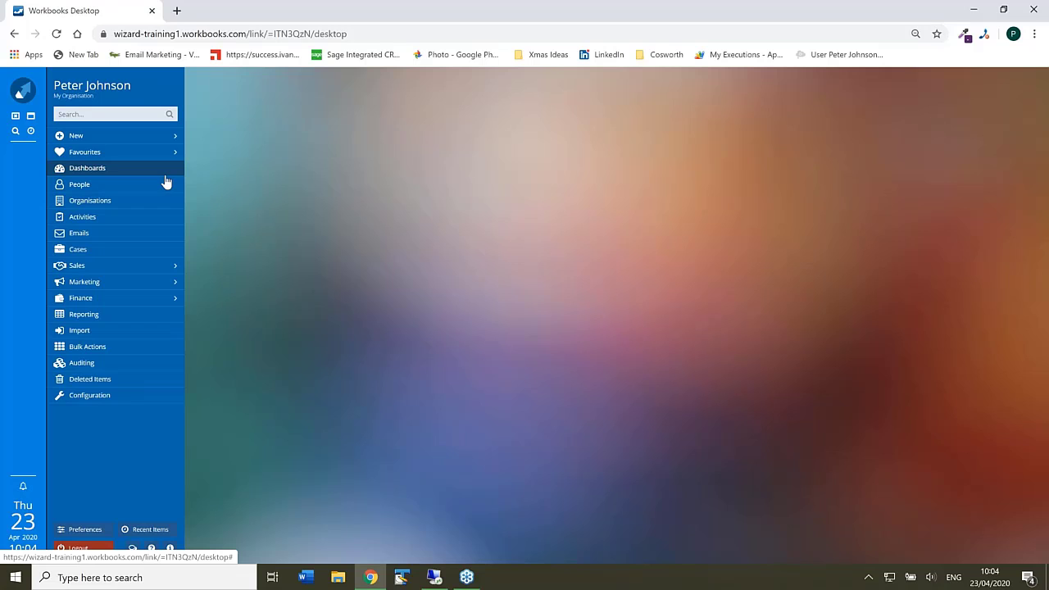
click(159, 266)
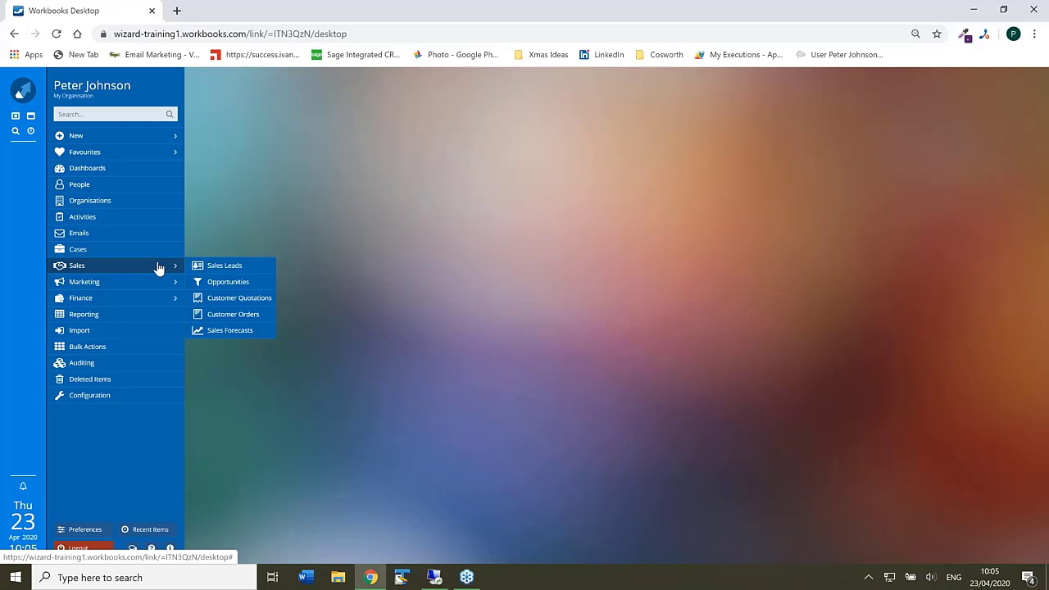
click(218, 271)
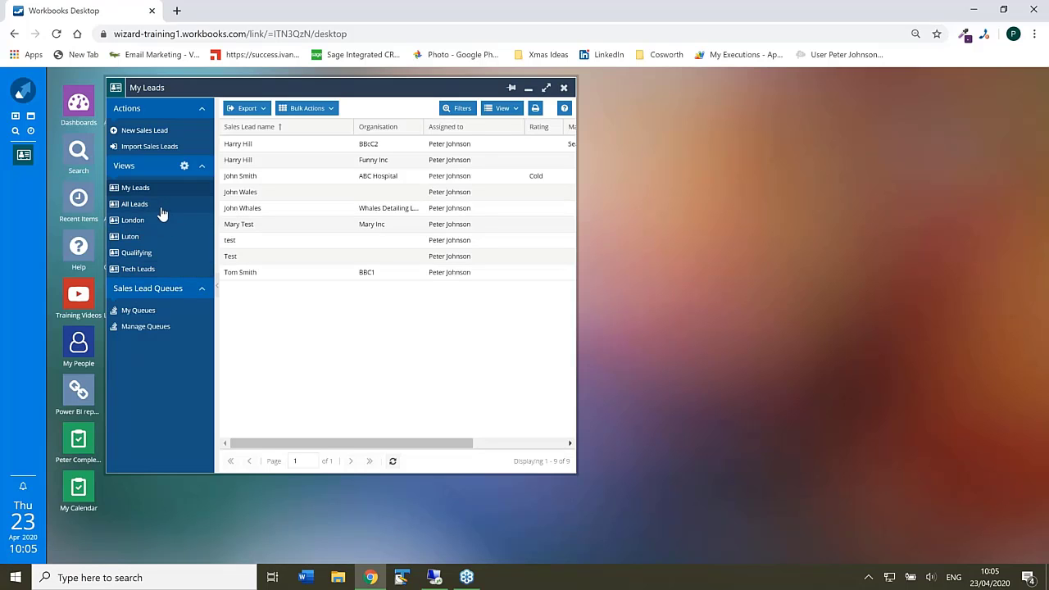
click(160, 207)
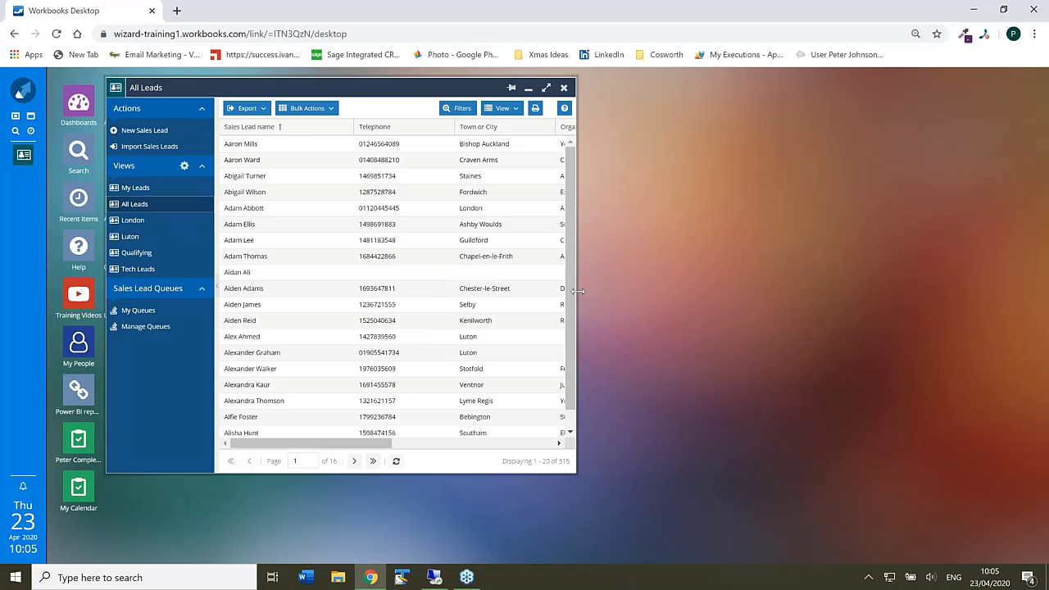
drag(576, 291, 897, 258)
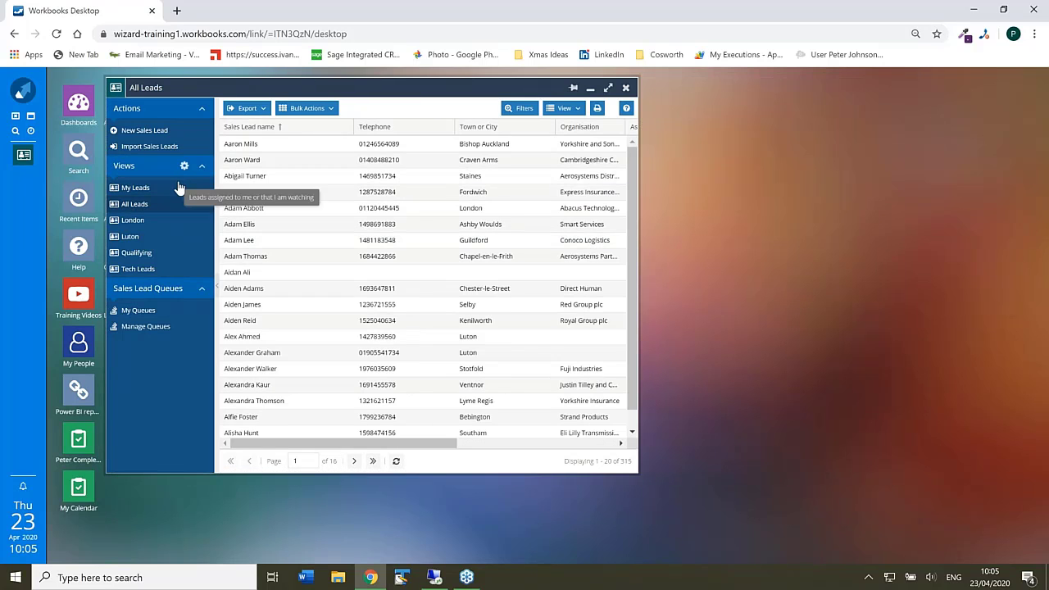
click(247, 210)
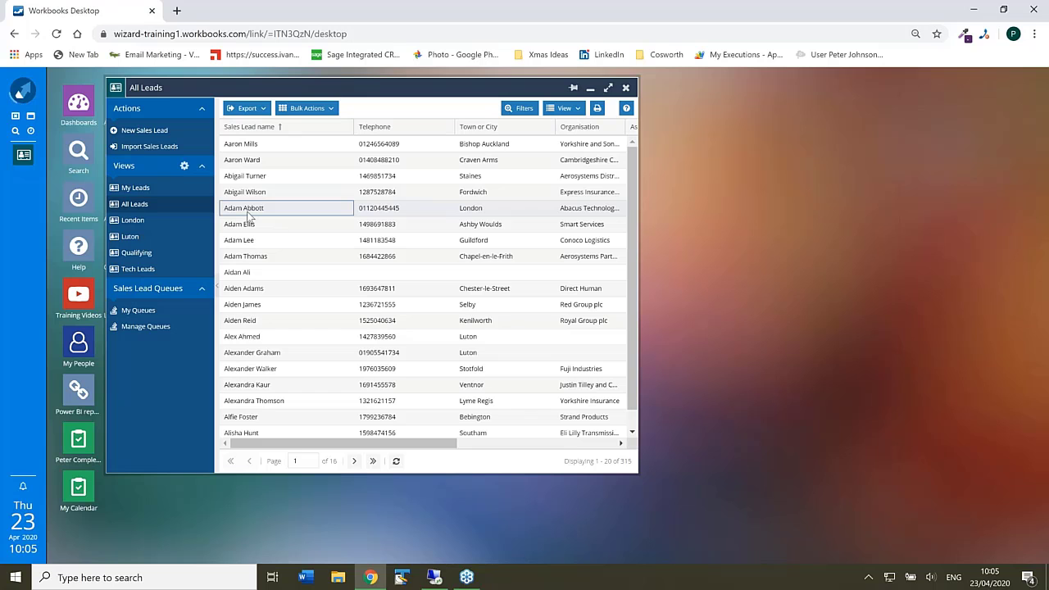
double_click(249, 215)
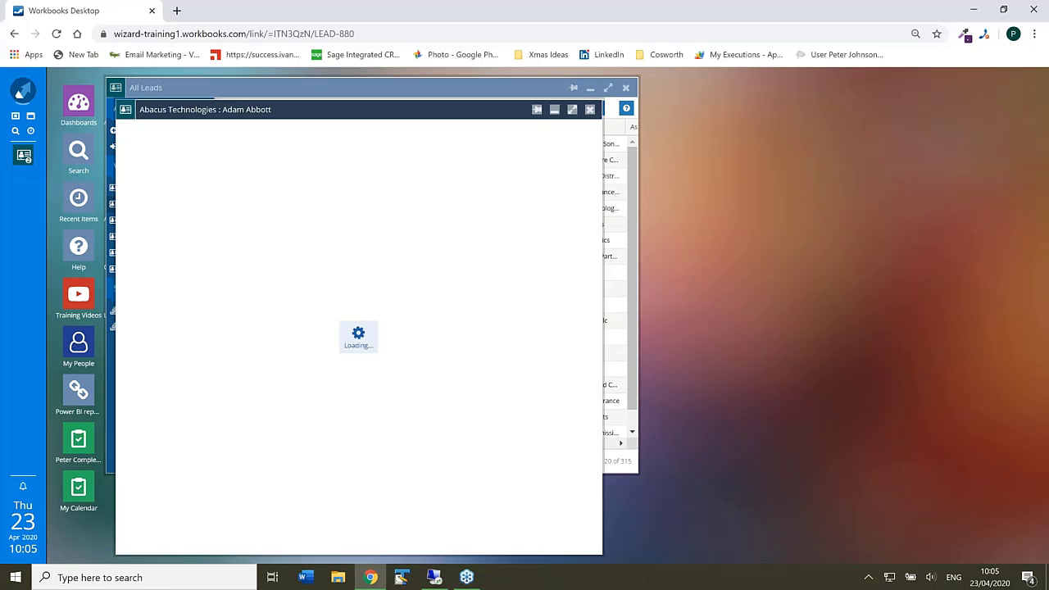
double_click(428, 106)
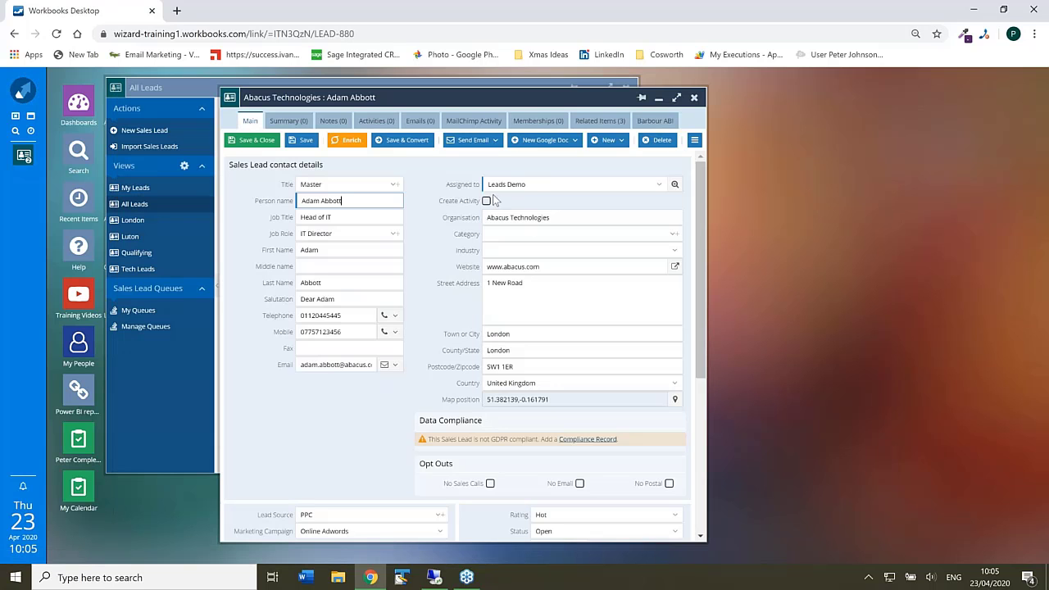
click(659, 186)
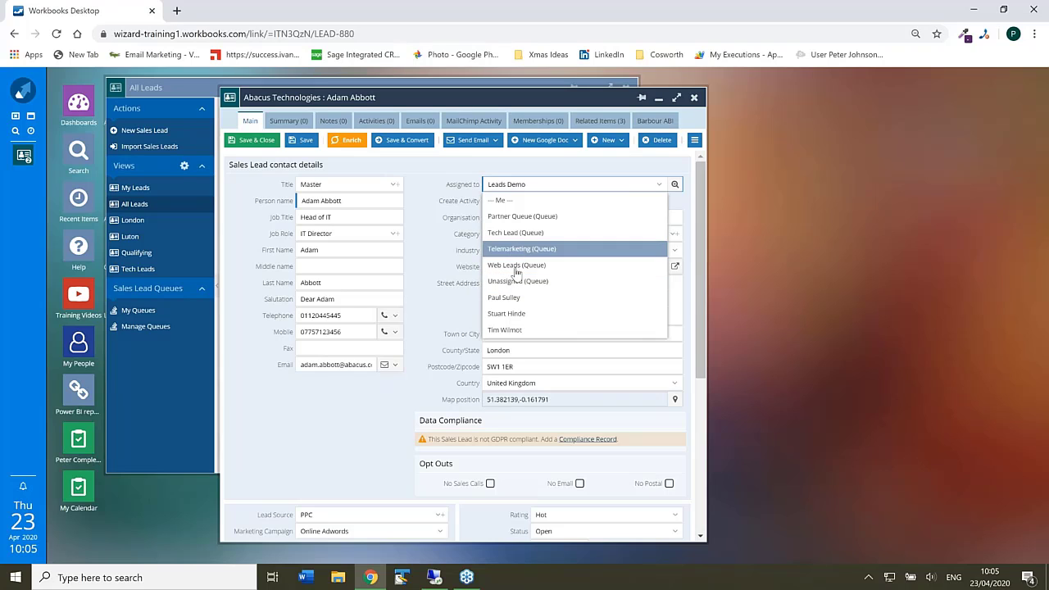
click(449, 270)
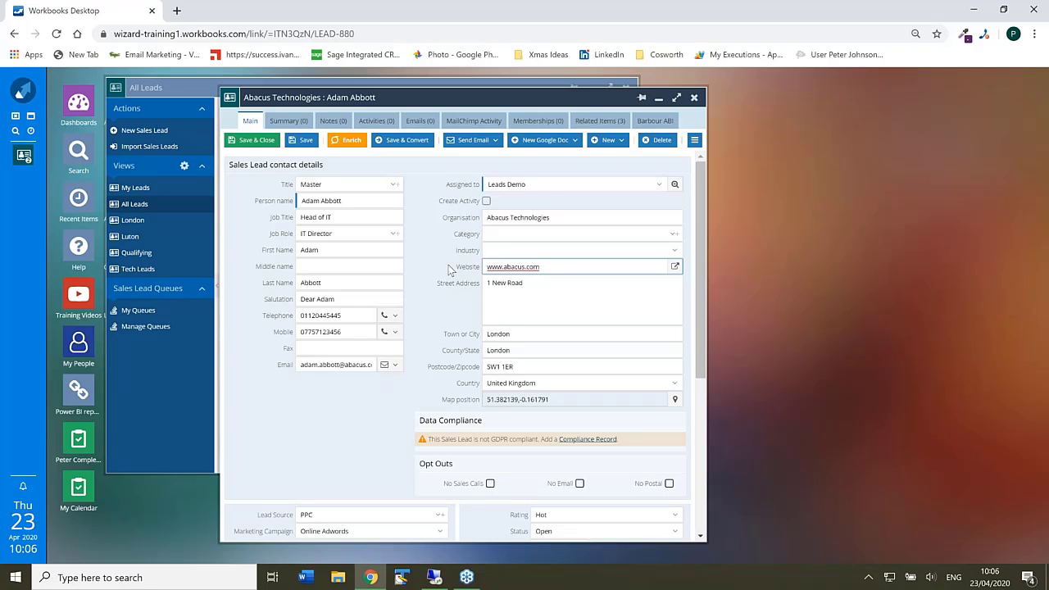
click(660, 189)
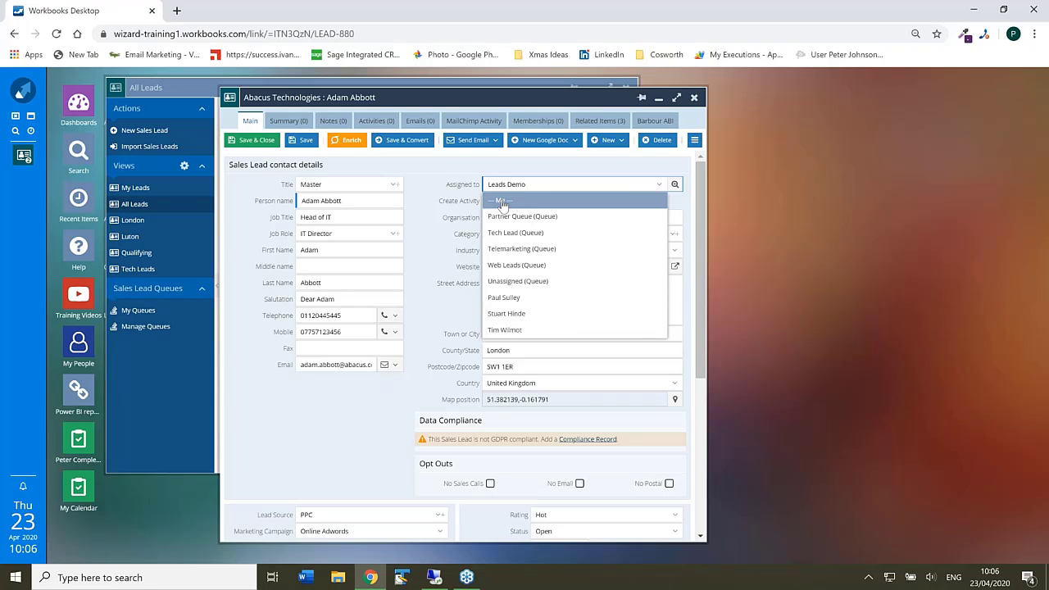
click(693, 98)
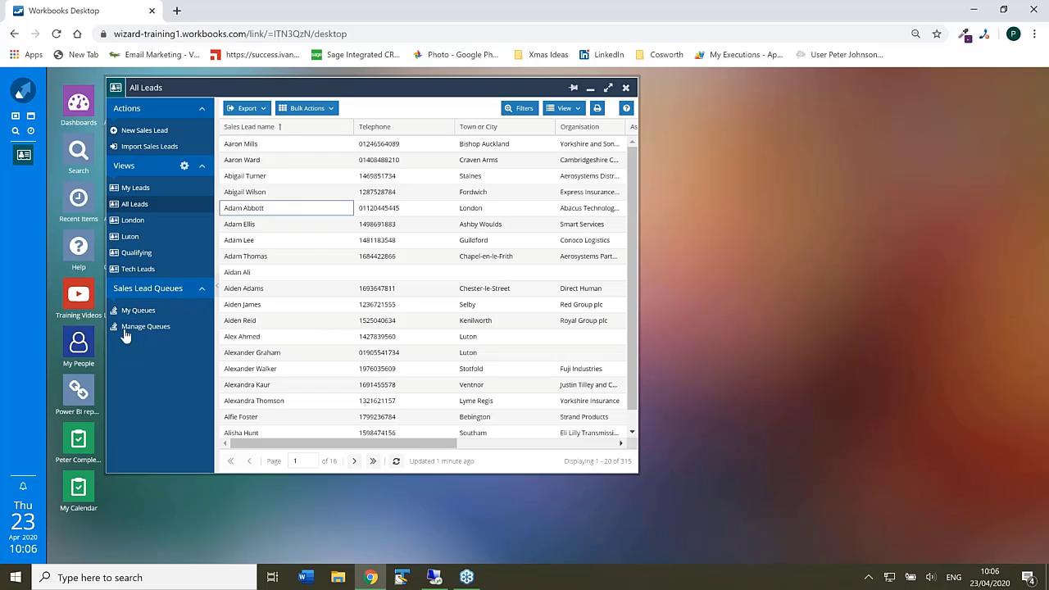
- From Manage Sales Lead Queues, start a new sales lead queue called New Leads
click(141, 327)
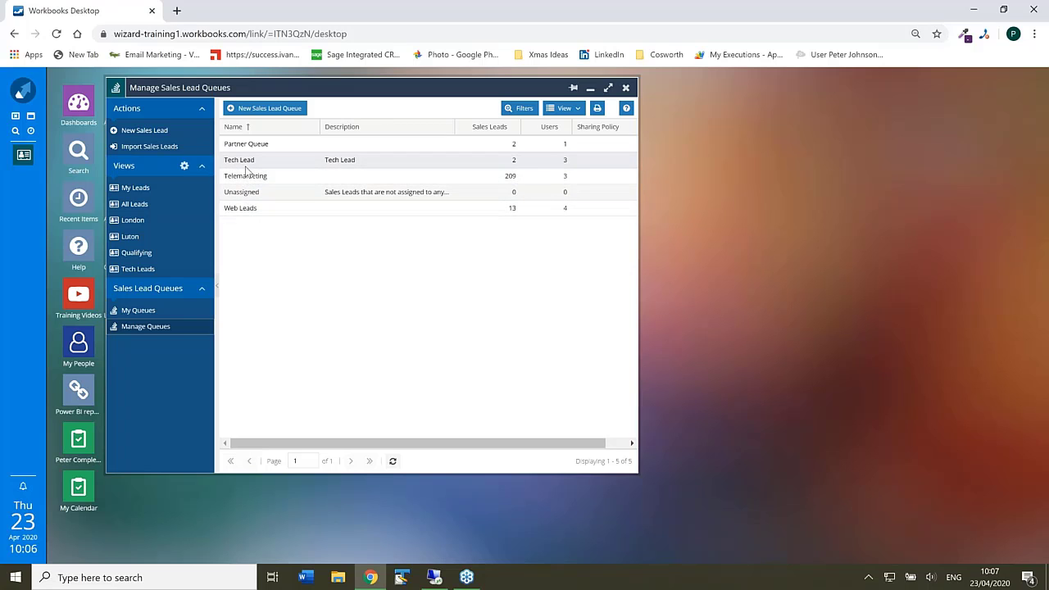
click(254, 115)
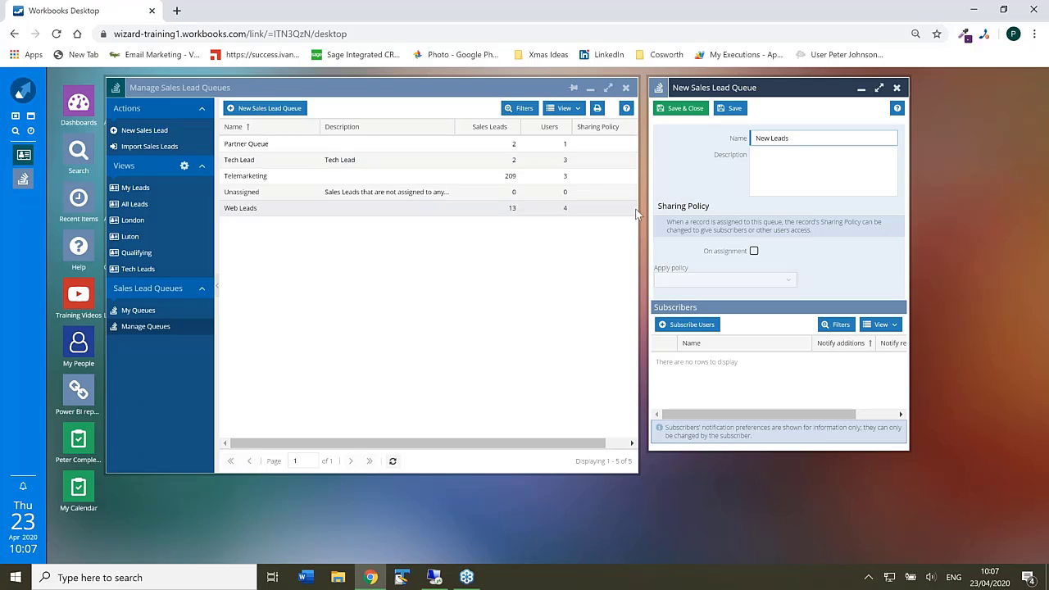
- Enter the description 'All new leads are put in this queue', fix the typo, and enlarge the form
click(779, 165)
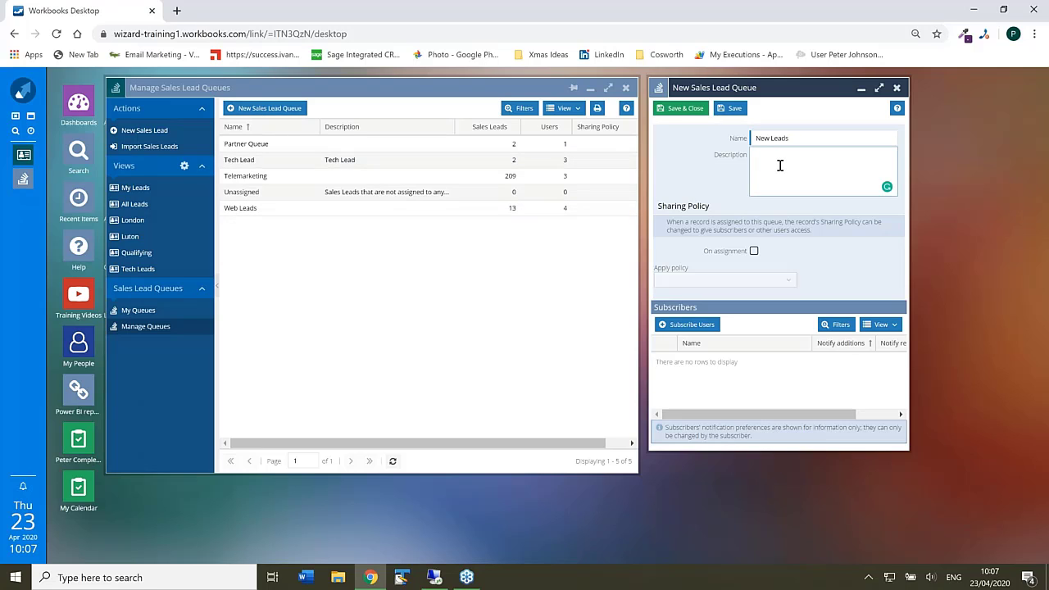
text(All new leads are put in thus queue)
click(802, 206)
drag(667, 88, 415, 79)
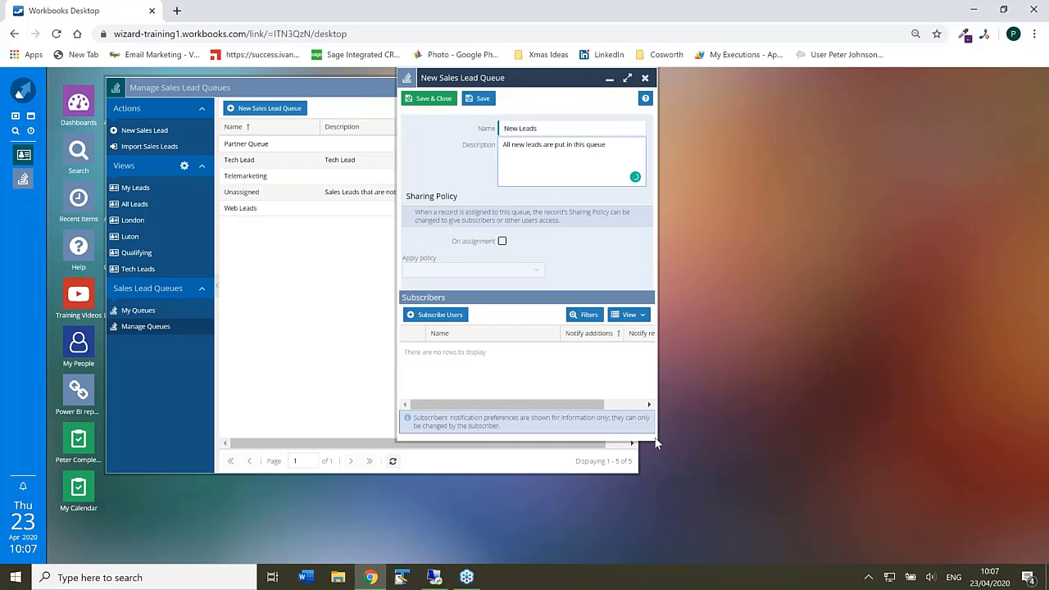
drag(659, 442, 895, 473)
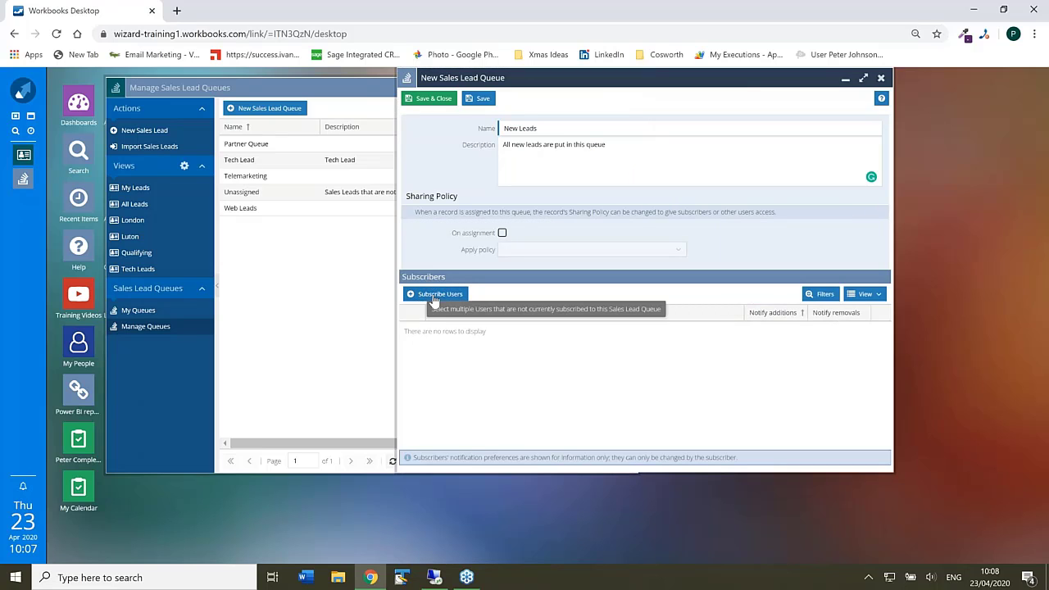
- Subscribe the three ticked users to the New Leads queue and save the queue
click(435, 295)
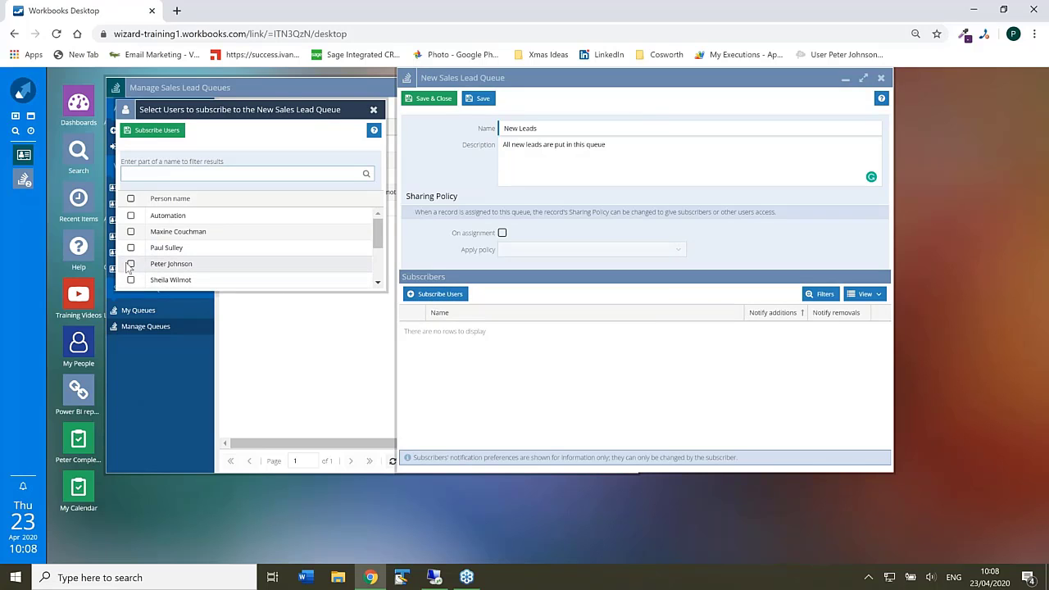
click(131, 232)
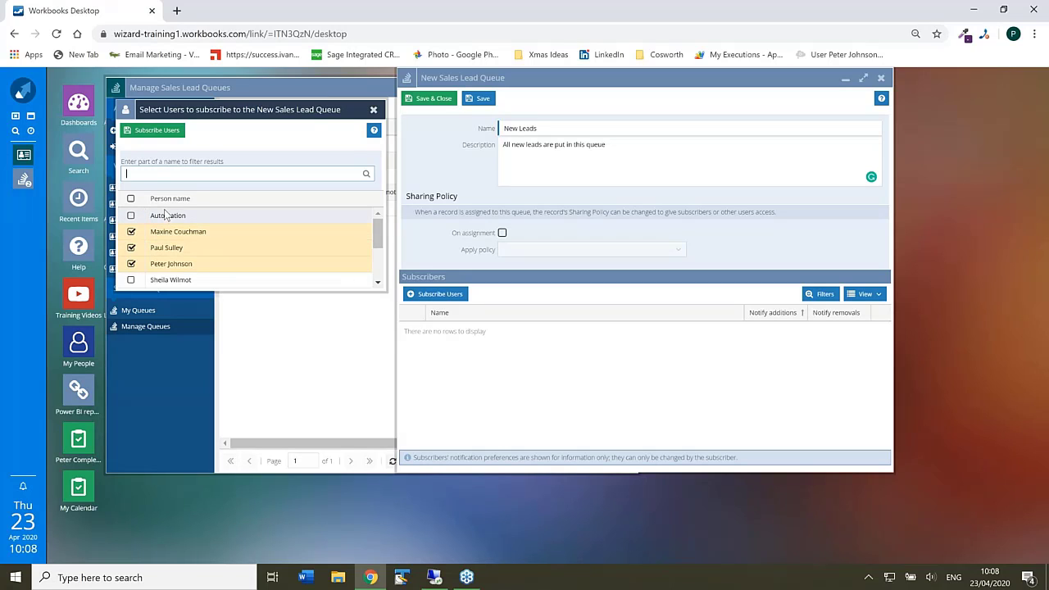
click(153, 131)
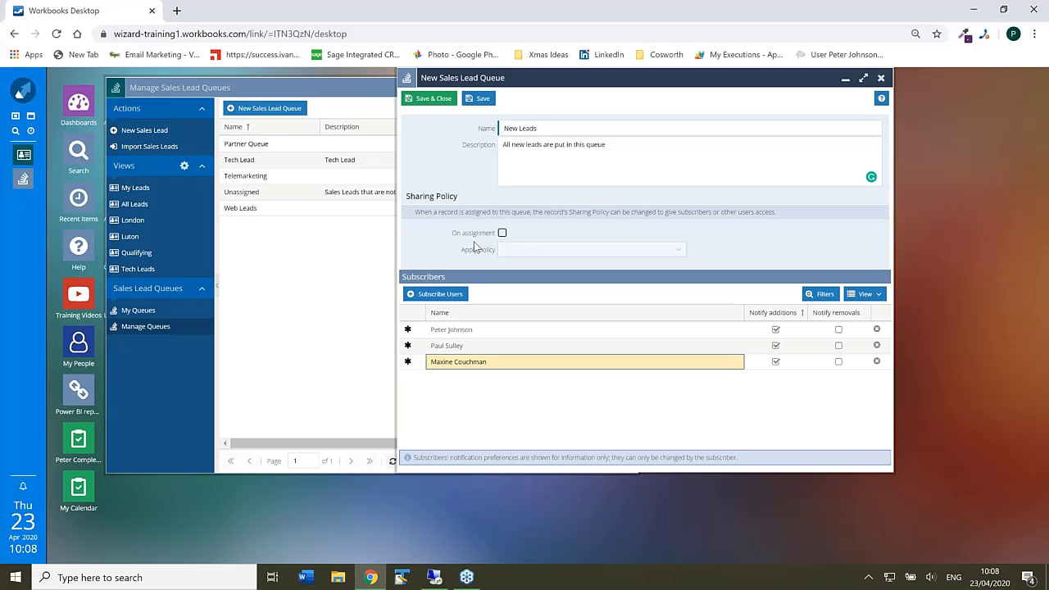
click(441, 100)
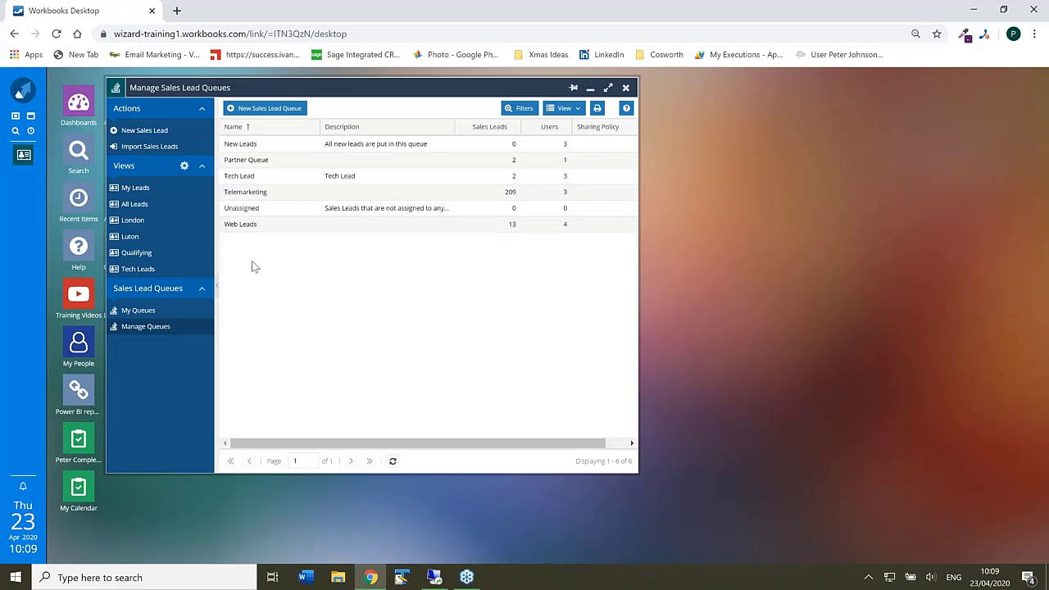
- Open the Express Insurance plc lead, assign it to the New Leads queue and save it
click(150, 207)
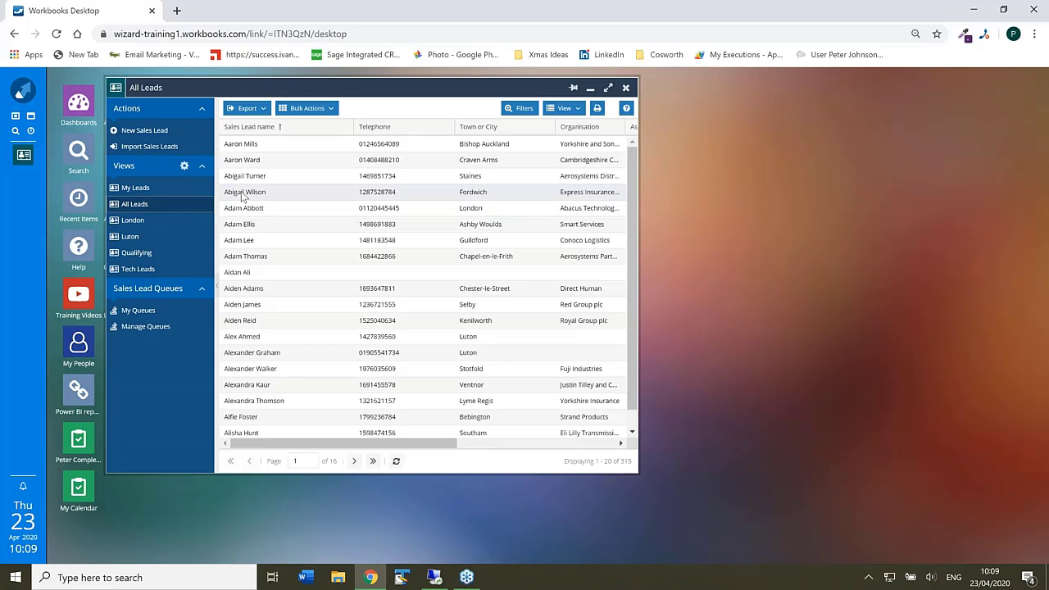
click(243, 197)
double_click(243, 197)
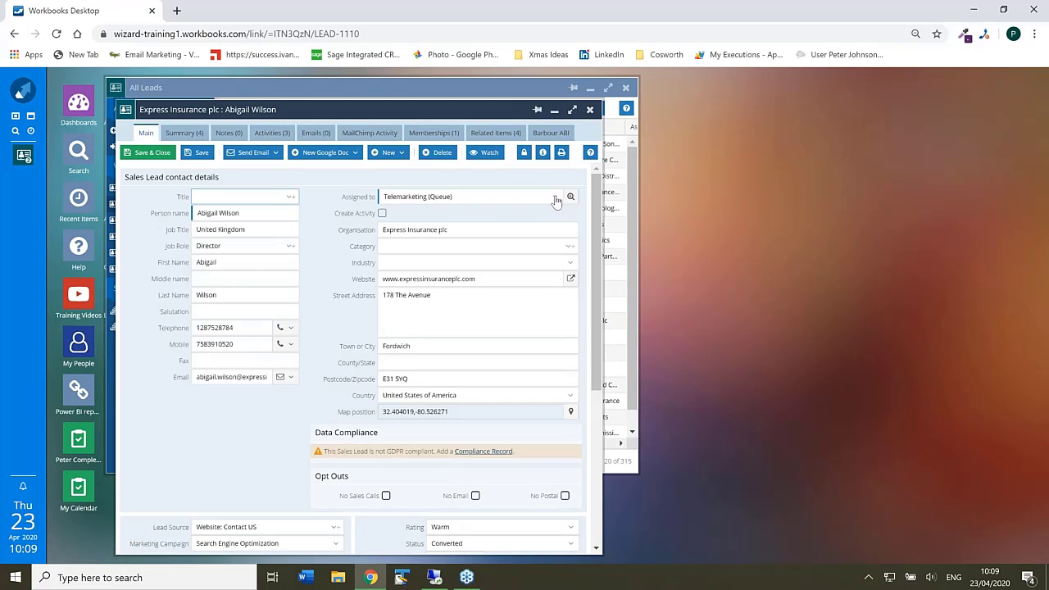
click(555, 199)
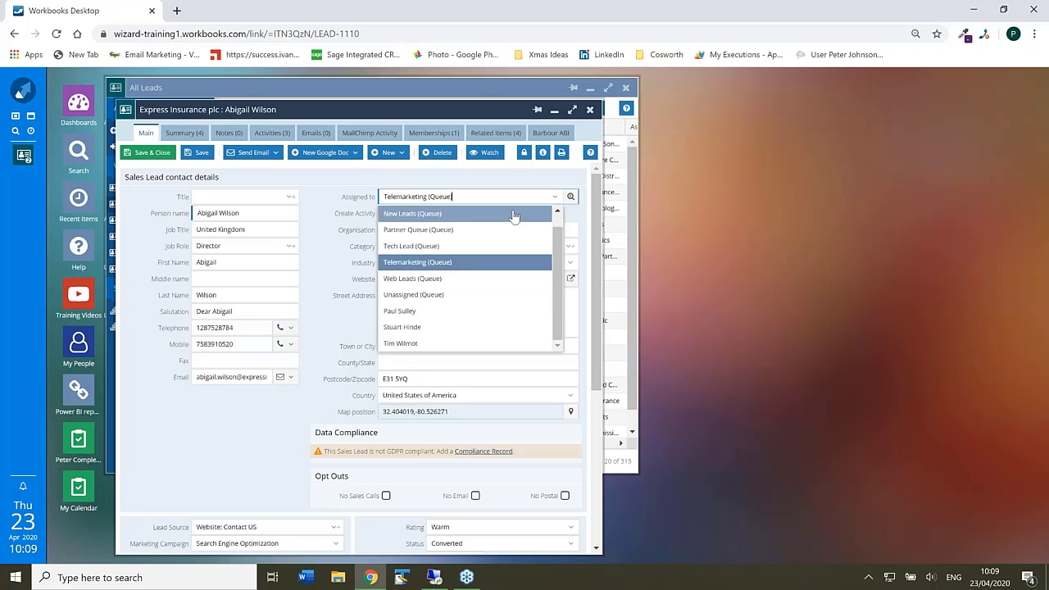
click(515, 215)
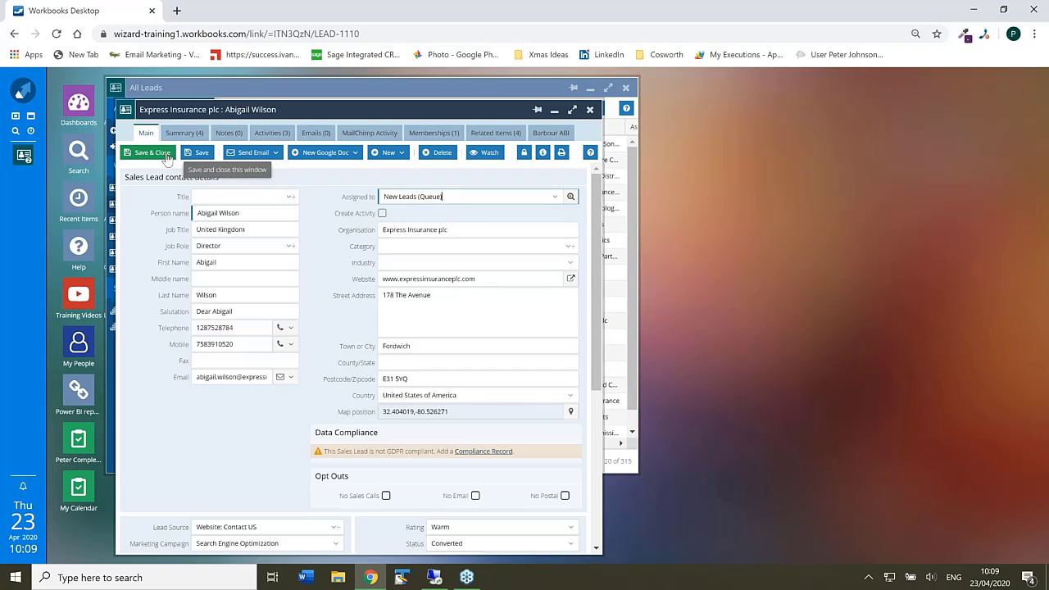
click(167, 157)
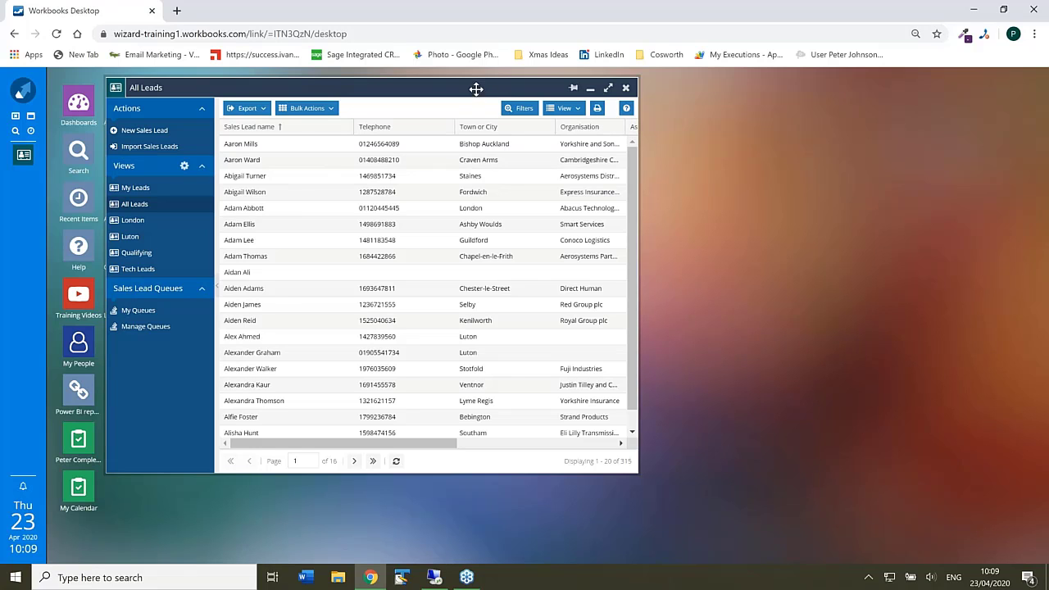
- Go to Configuration > Email & Integration > Web To Lead, repositioning the windows
drag(475, 87, 726, 101)
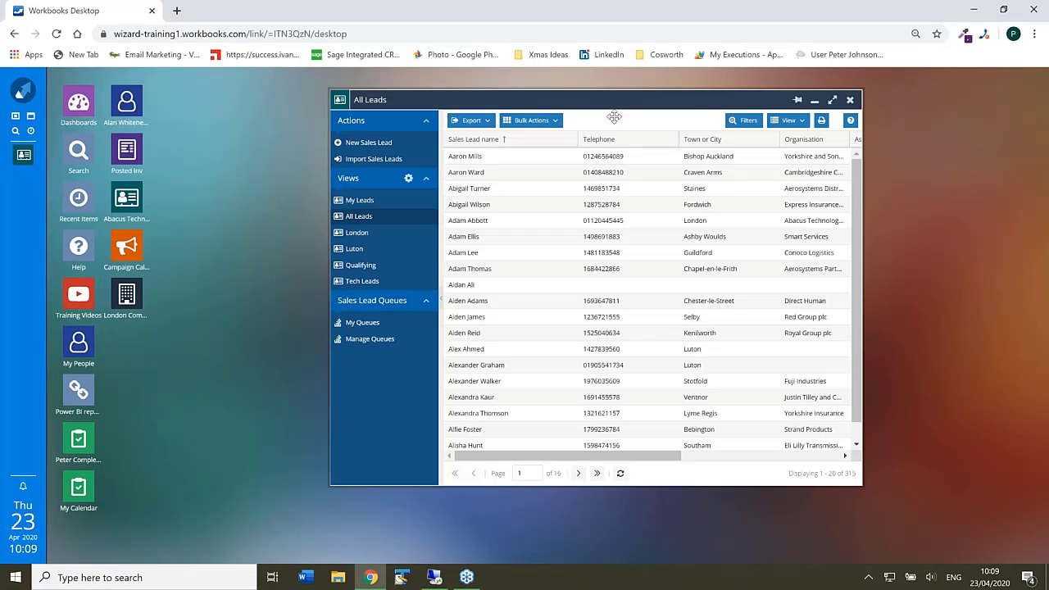
click(23, 92)
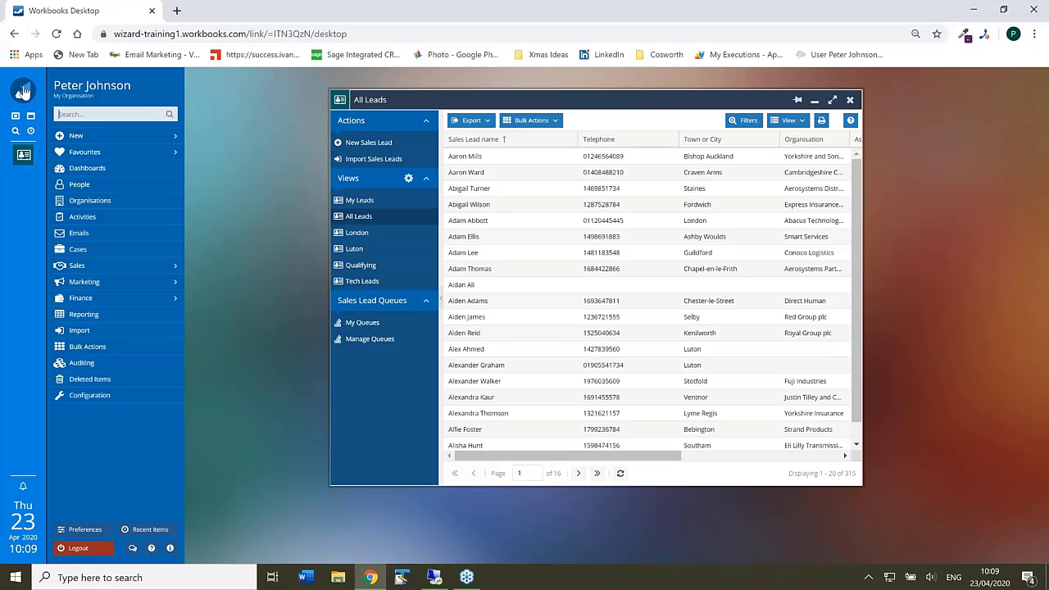
click(90, 396)
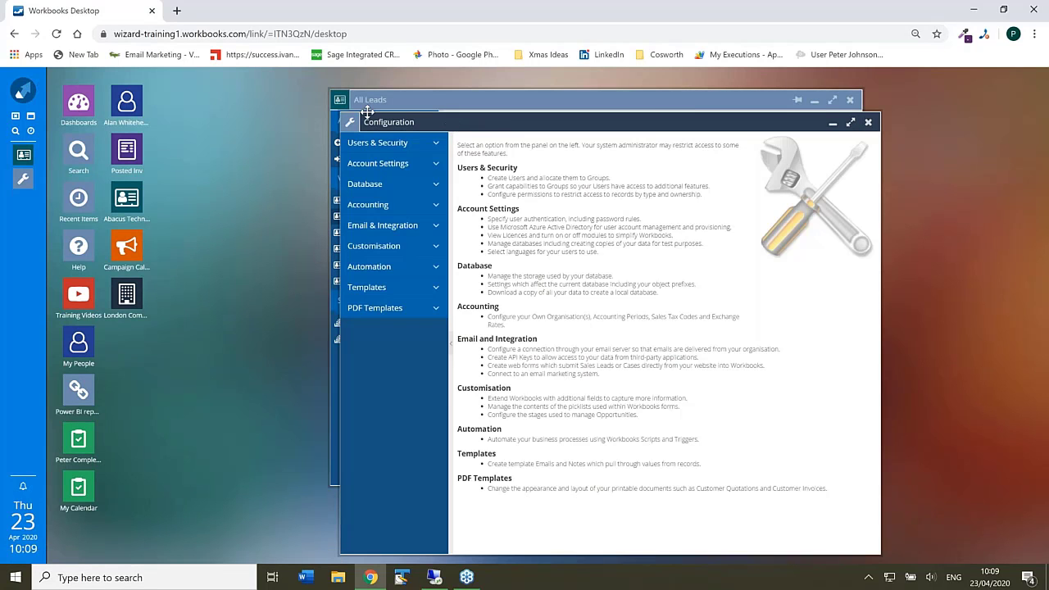
drag(369, 119, 240, 99)
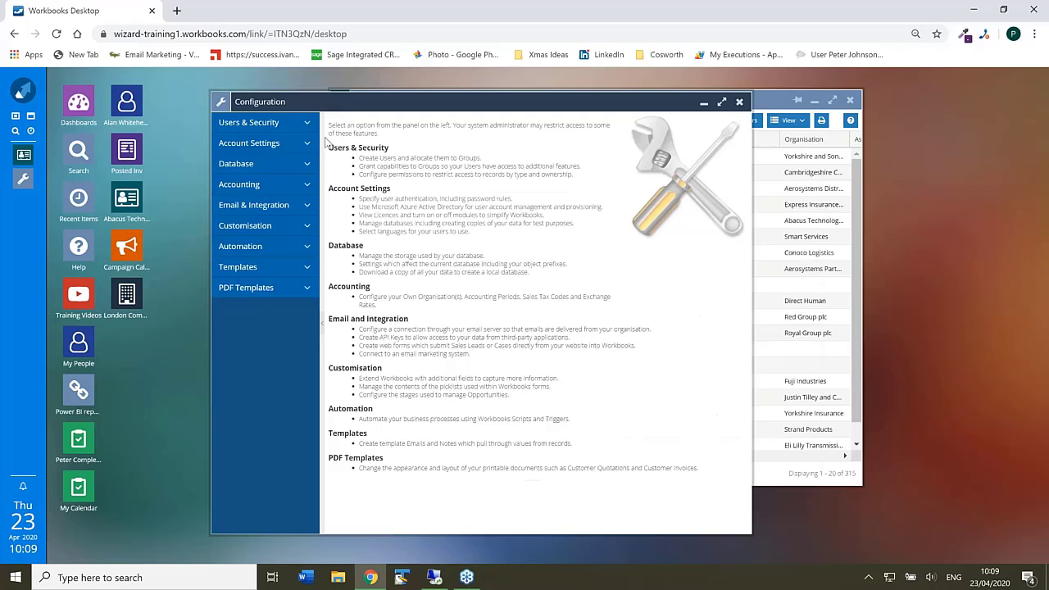
click(308, 207)
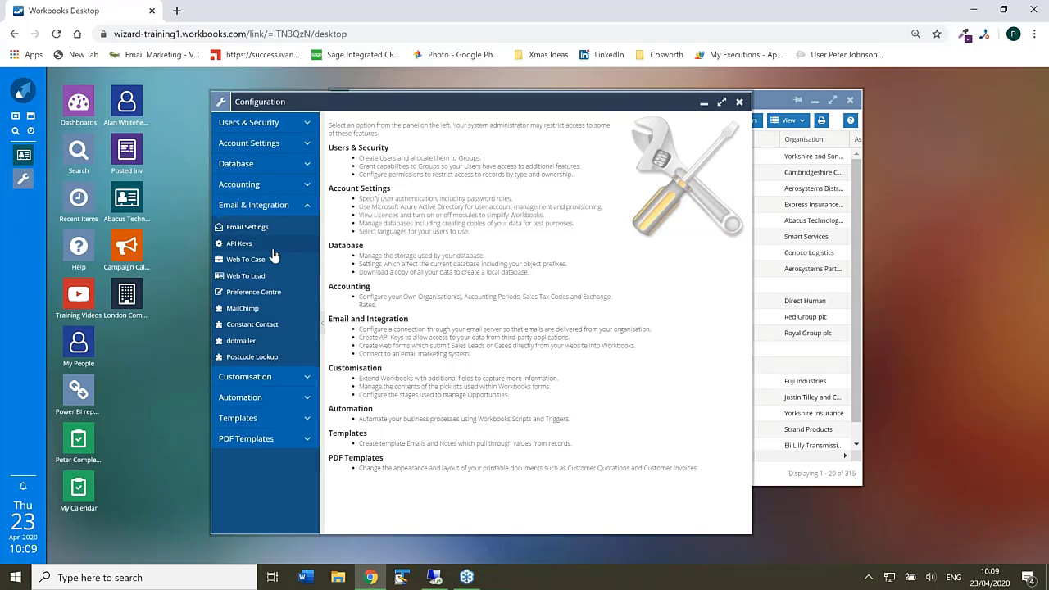
click(248, 277)
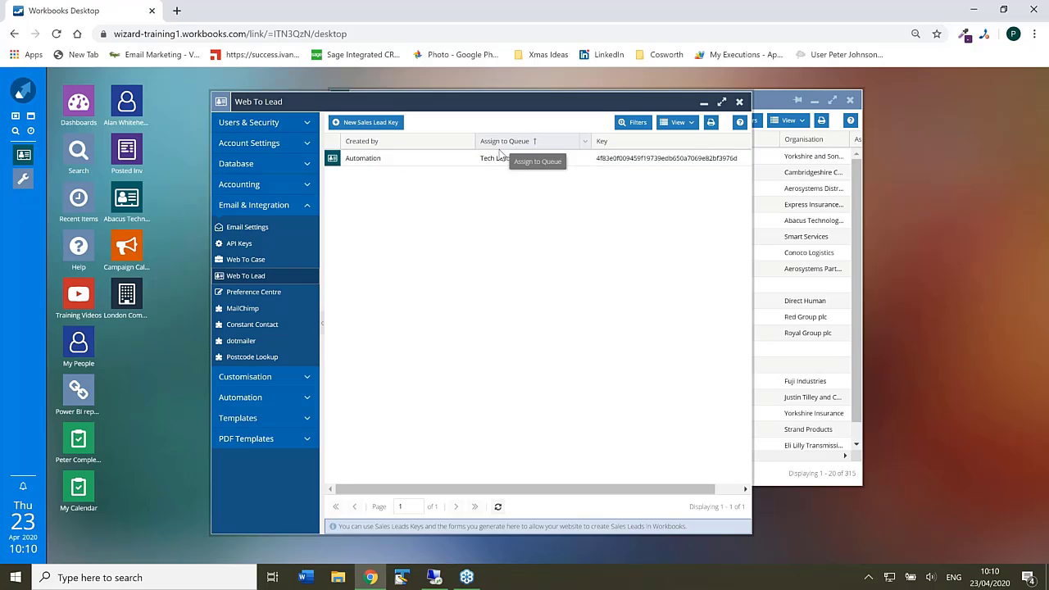
- Change the Automation key's queue to New Leads (Queue), save it, and close Web To Lead
click(389, 161)
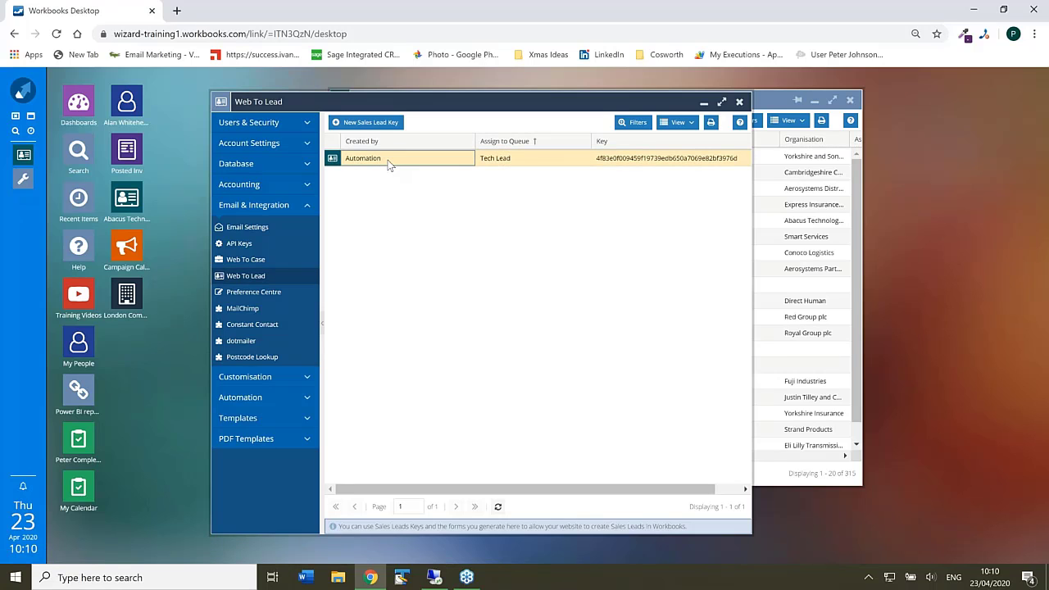
double_click(390, 161)
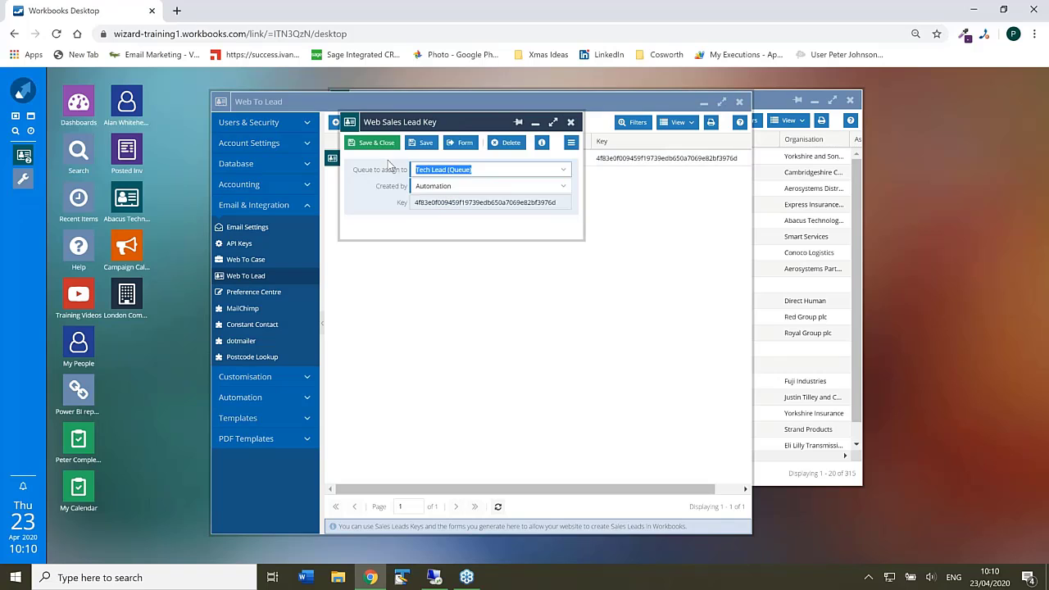
click(563, 172)
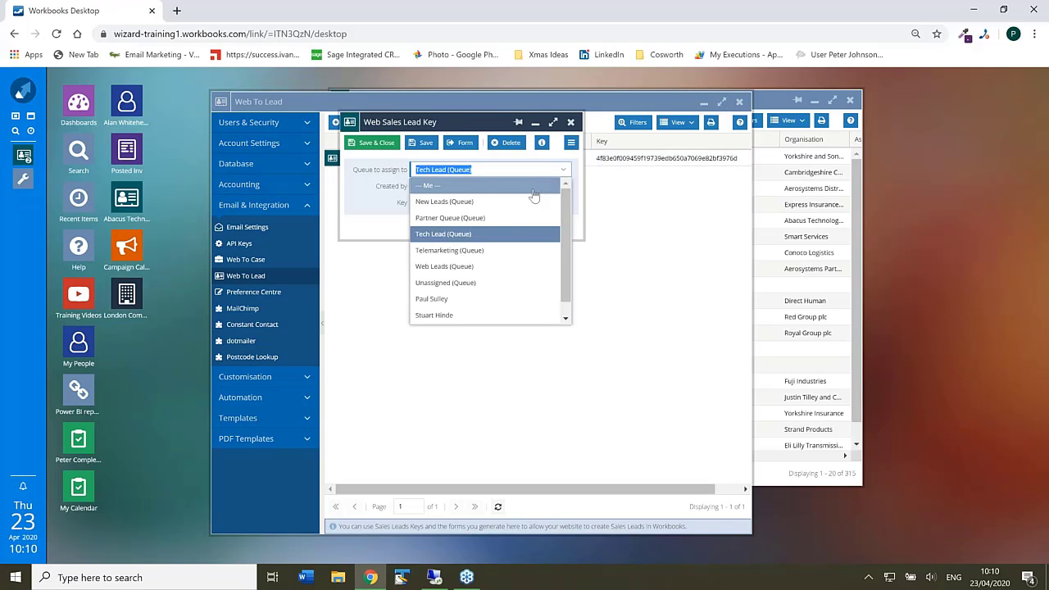
click(498, 202)
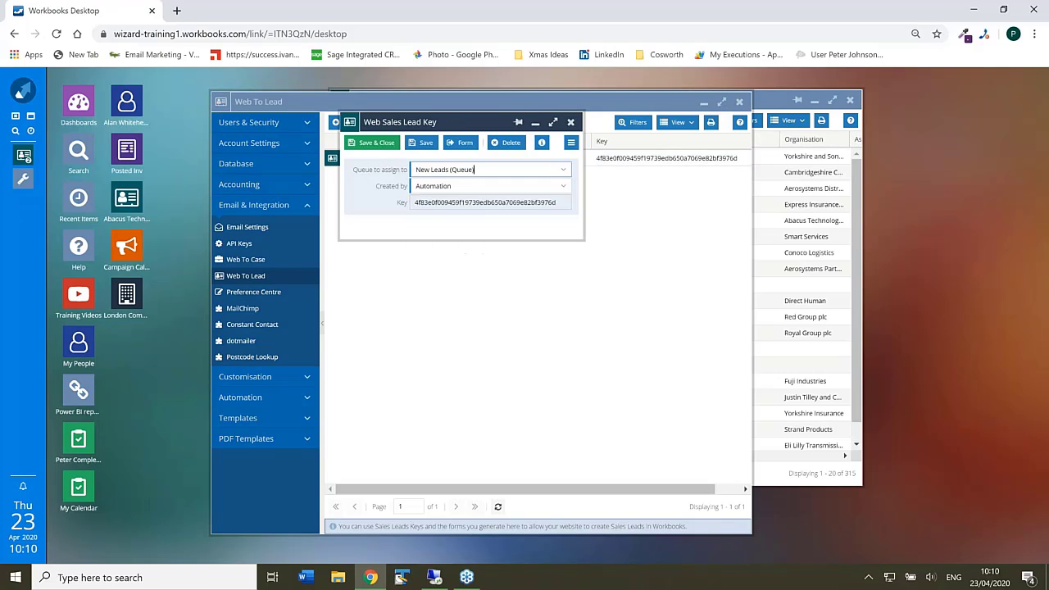
click(377, 143)
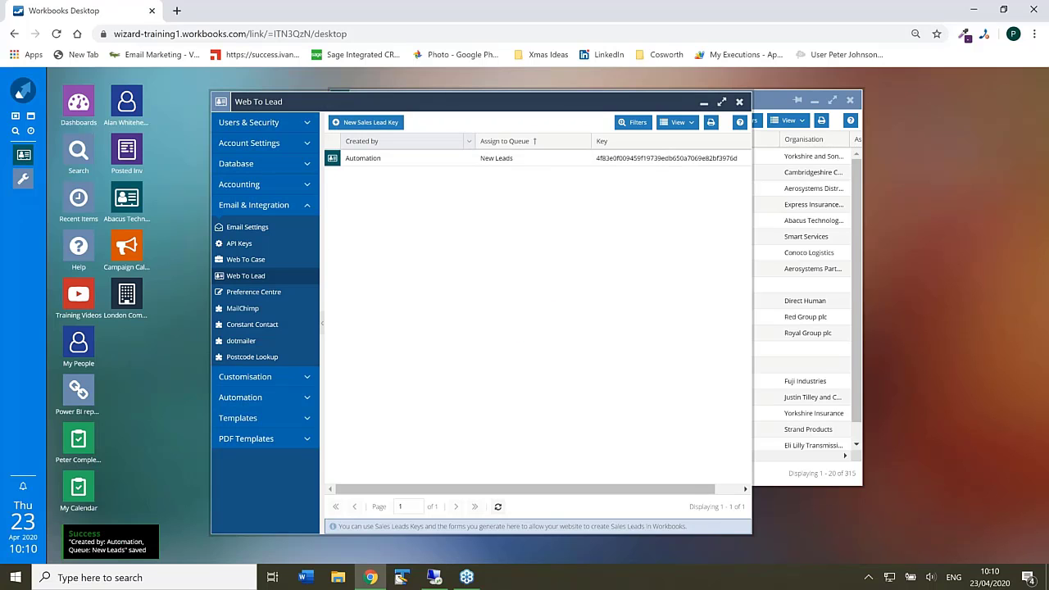
click(739, 103)
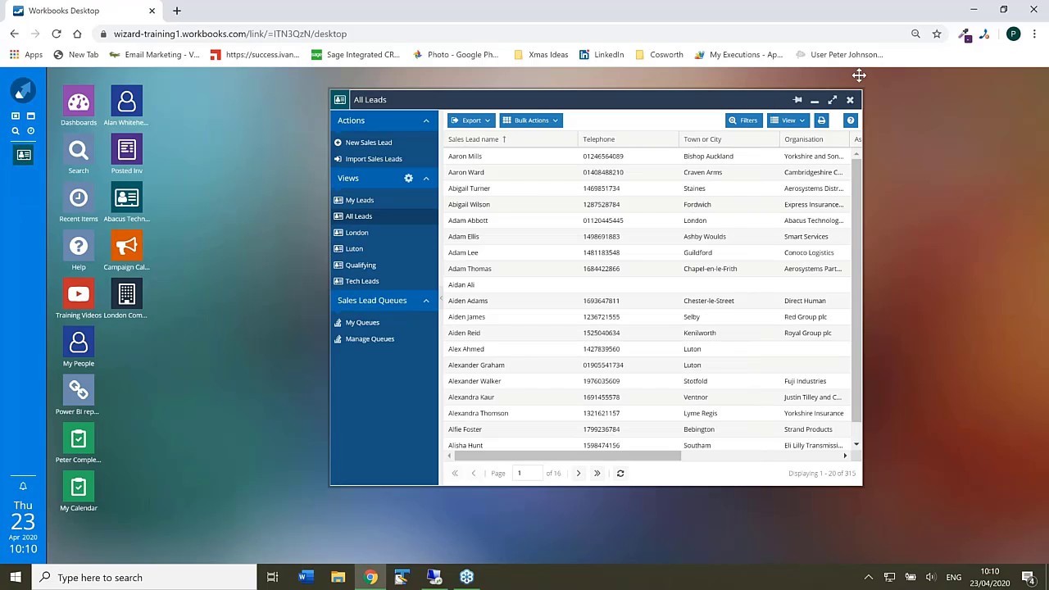
- Minimise Chrome and open the sales_leads HTML shortcut from the desktop
click(973, 10)
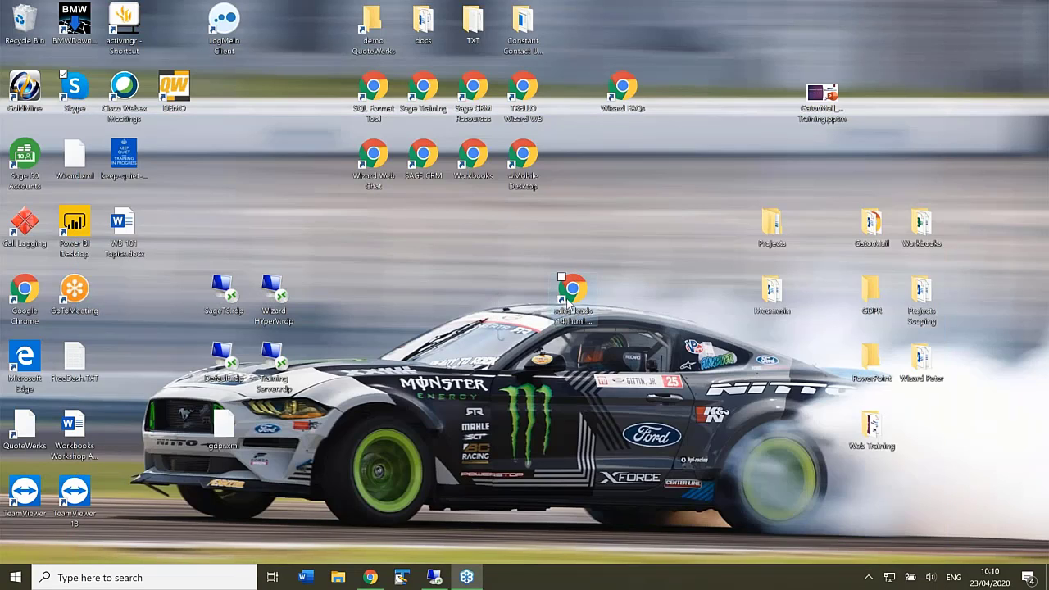
click(572, 291)
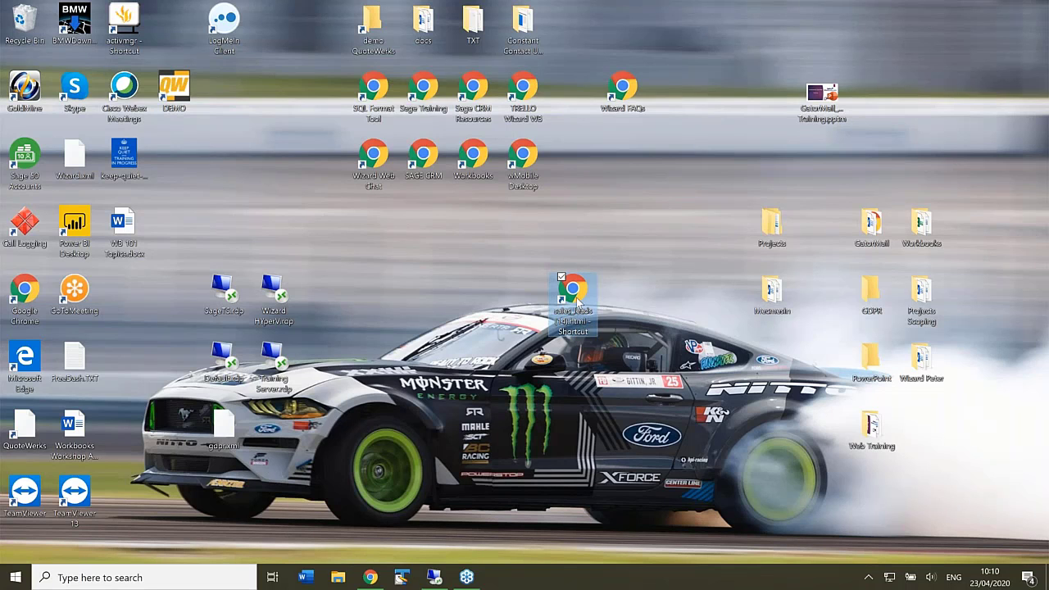
double_click(577, 302)
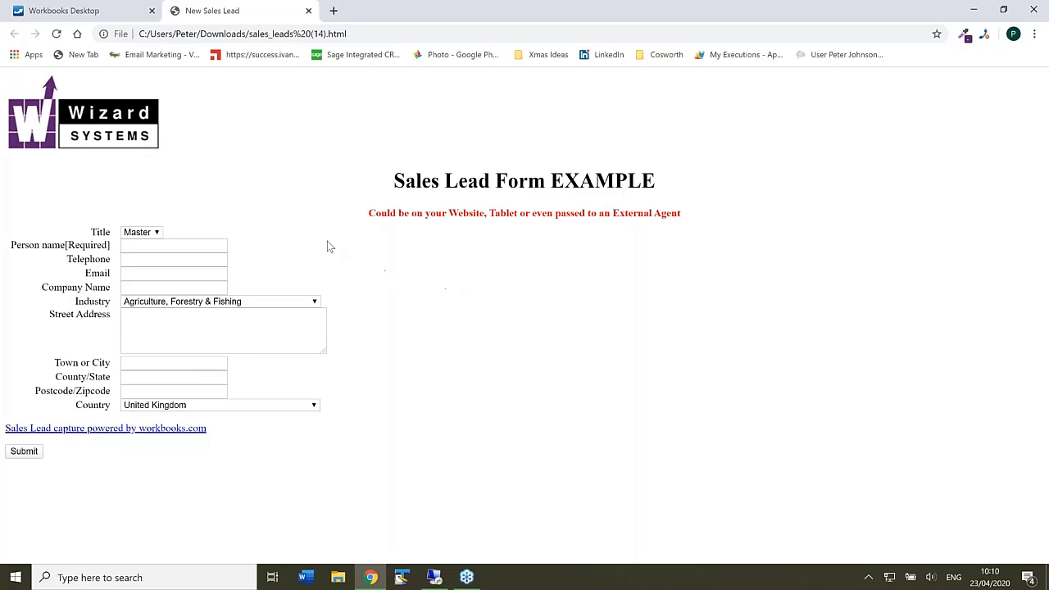
- Fill in the lead's full name, telephone number and e-mail address on the form
click(207, 244)
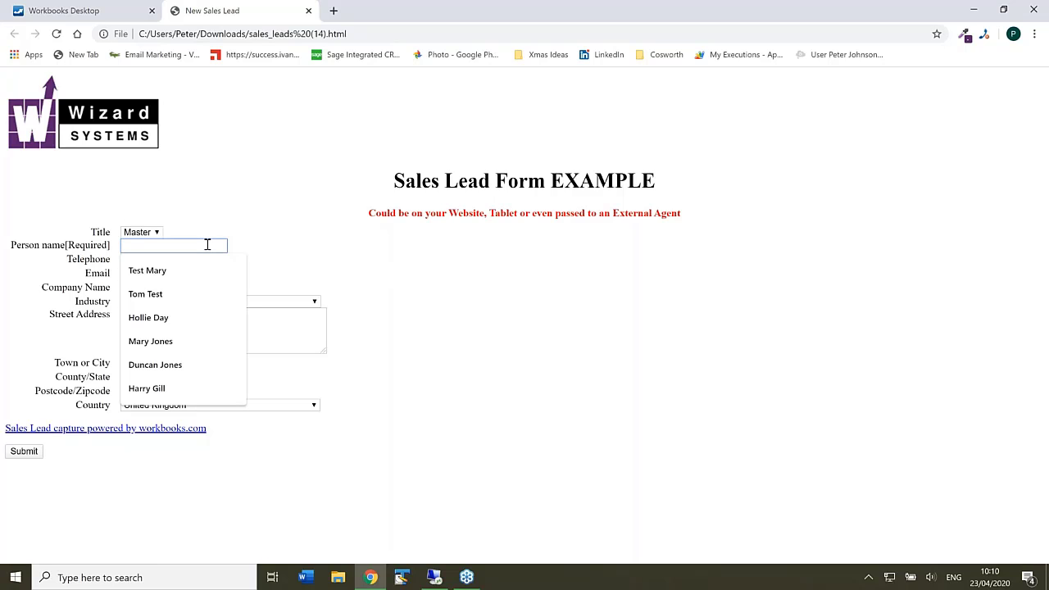
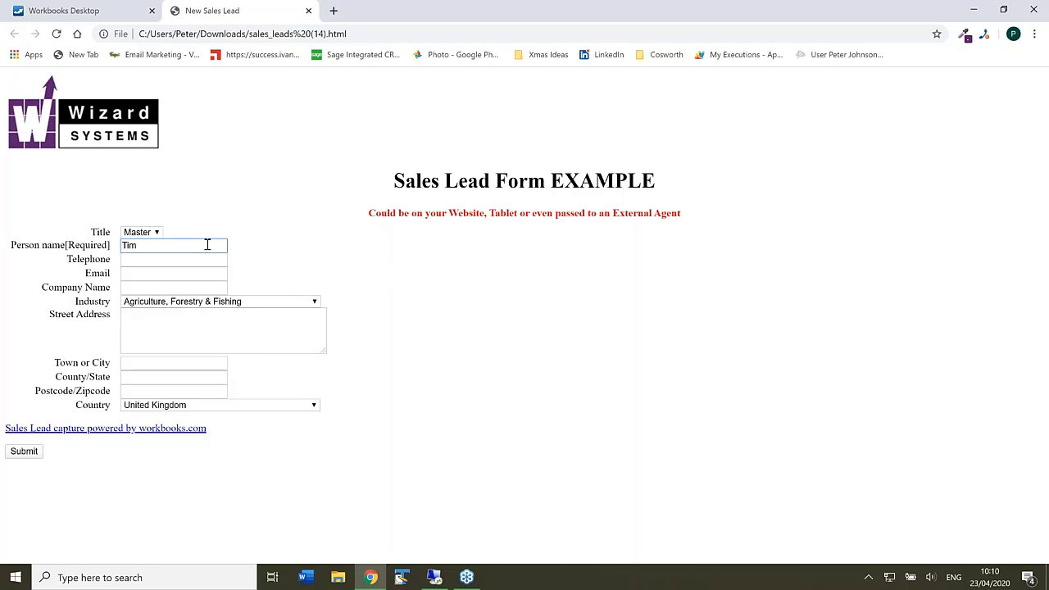
click(195, 261)
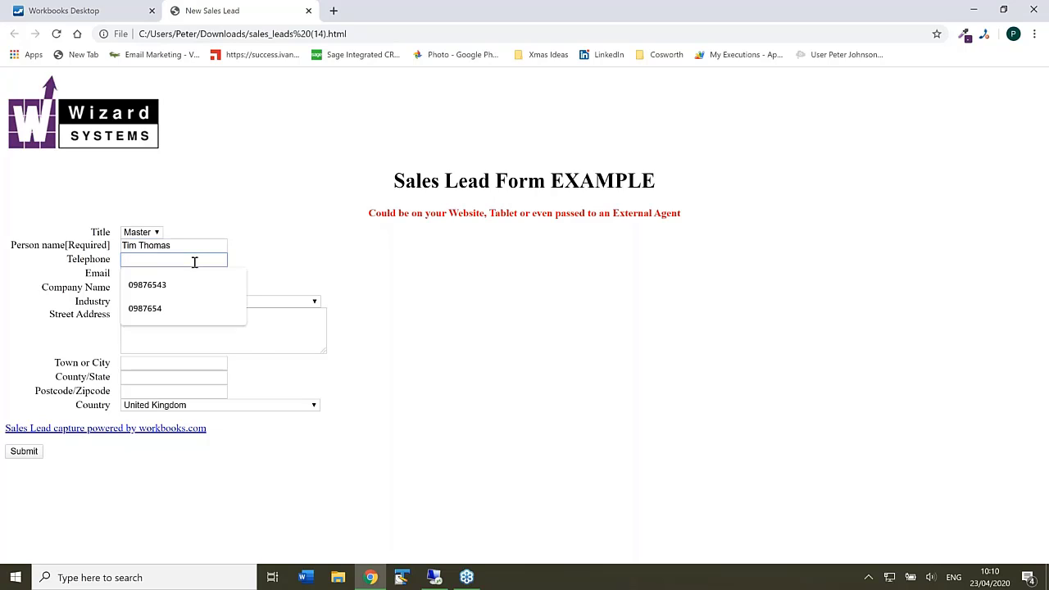
text(0987654)
click(316, 246)
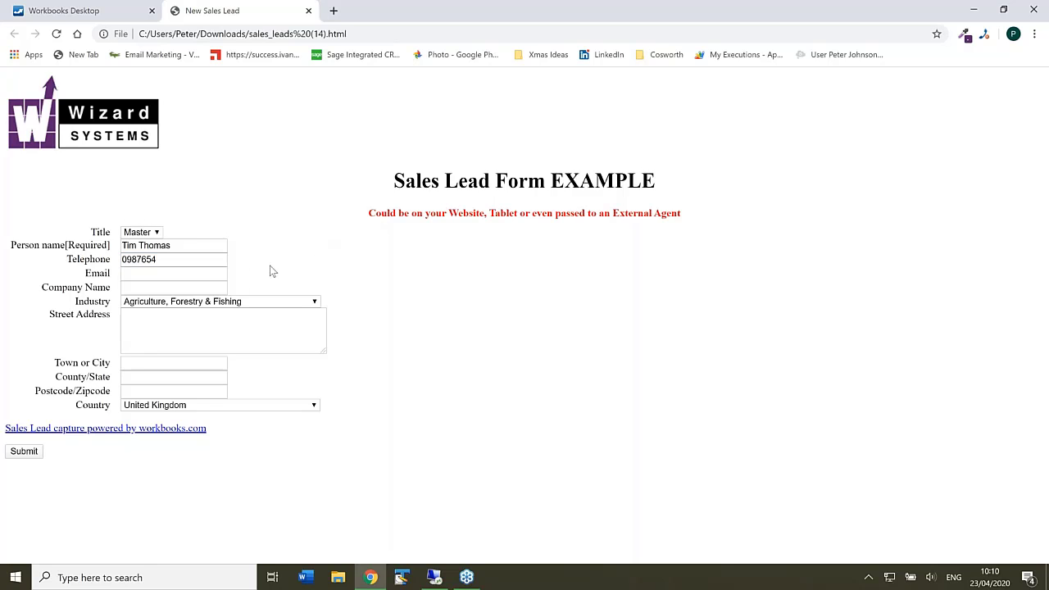
click(189, 276)
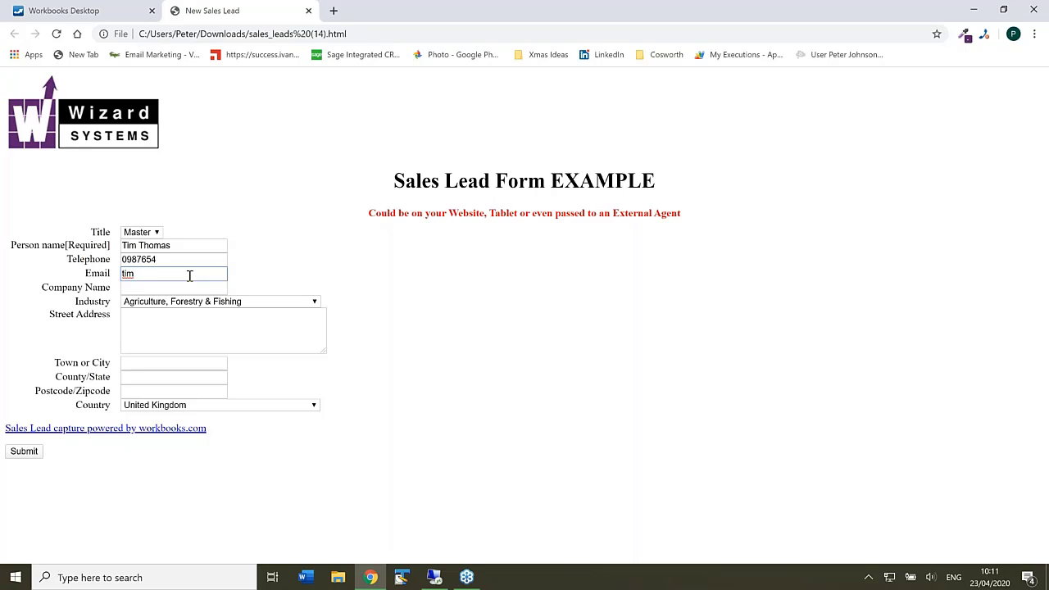
- Enter the company name, street address, London as the town, and the postcode
click(183, 286)
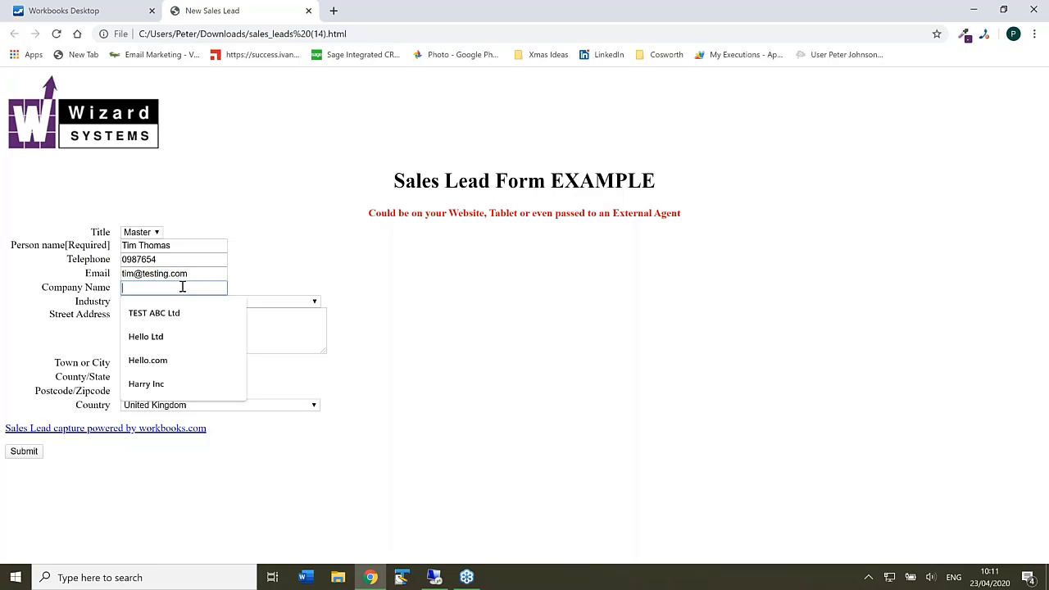
text(Thomas )
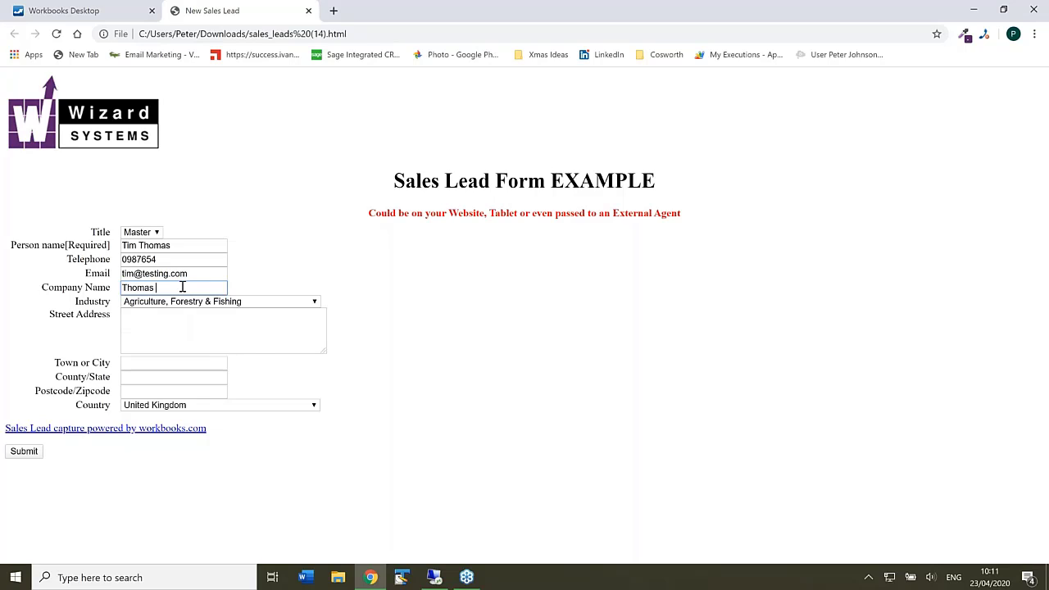
text(Inc)
click(202, 330)
text(Stre)
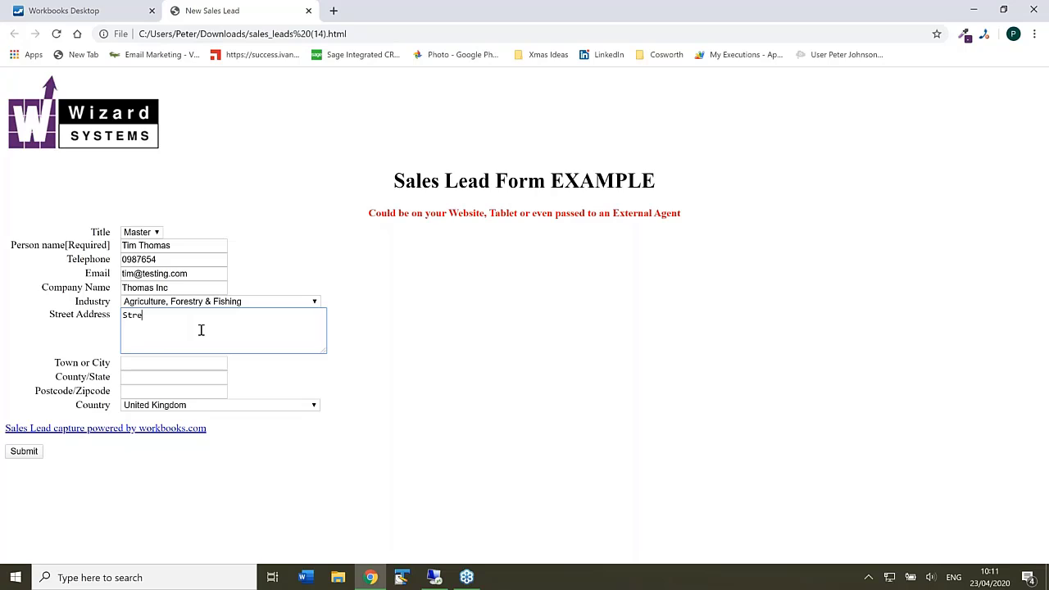
text(et 1)
click(190, 361)
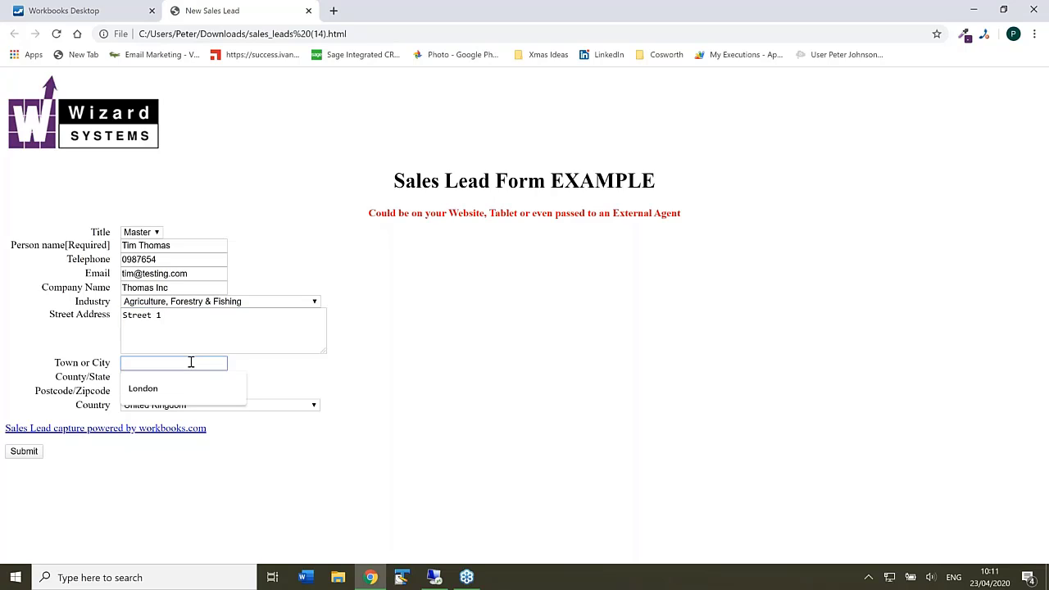
click(185, 387)
click(180, 391)
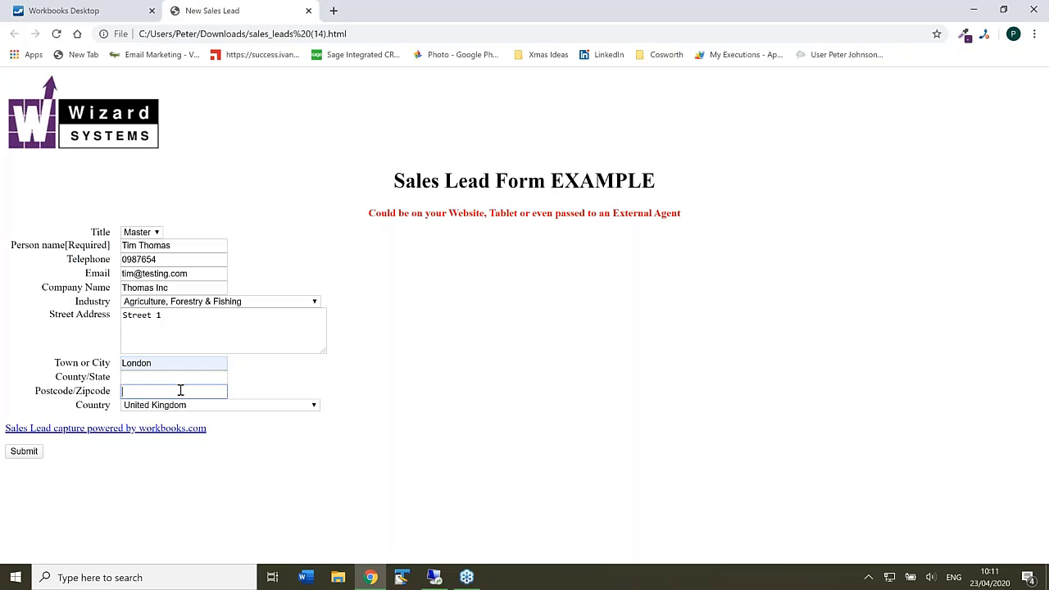
text(LW1 3RT)
- Submit the sales lead form and return to the Workbooks Desktop tab
click(26, 457)
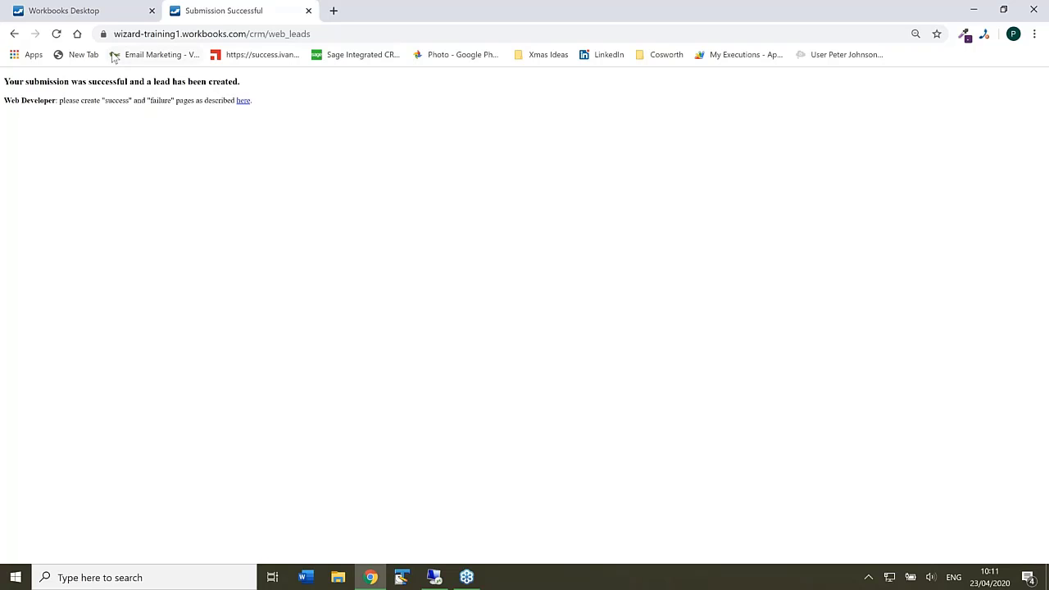
click(104, 12)
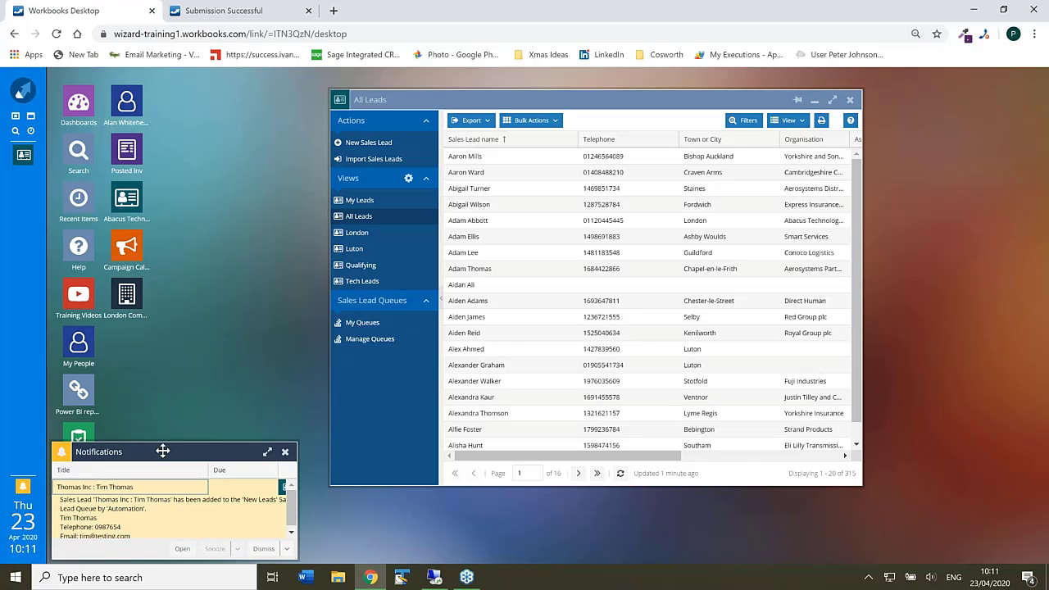
- Open the new Thomas Inc web lead from its notification and confirm it is assigned to New Leads (Queue)
drag(162, 452, 170, 389)
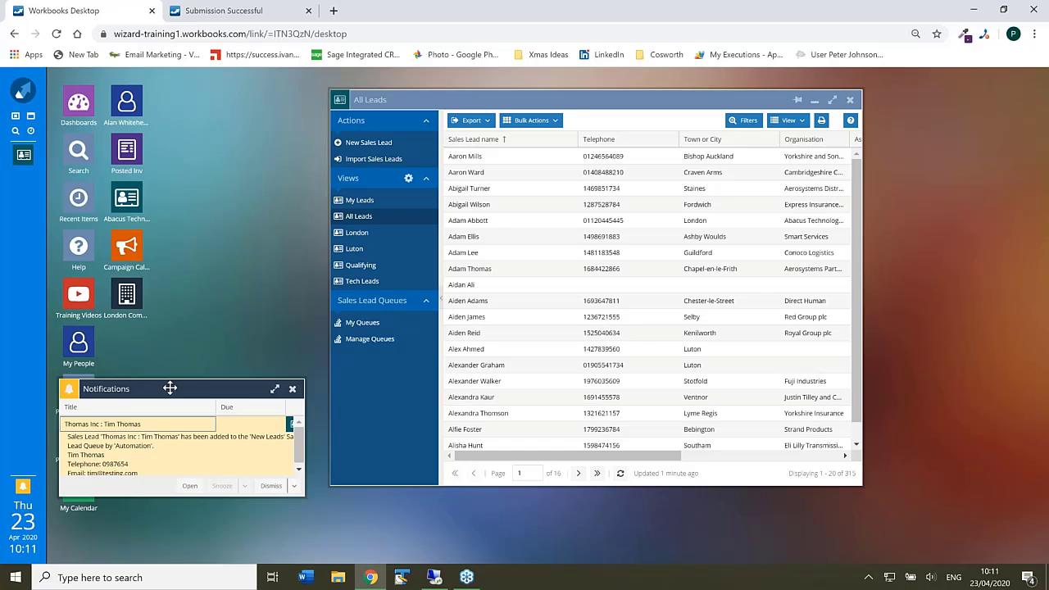
click(150, 444)
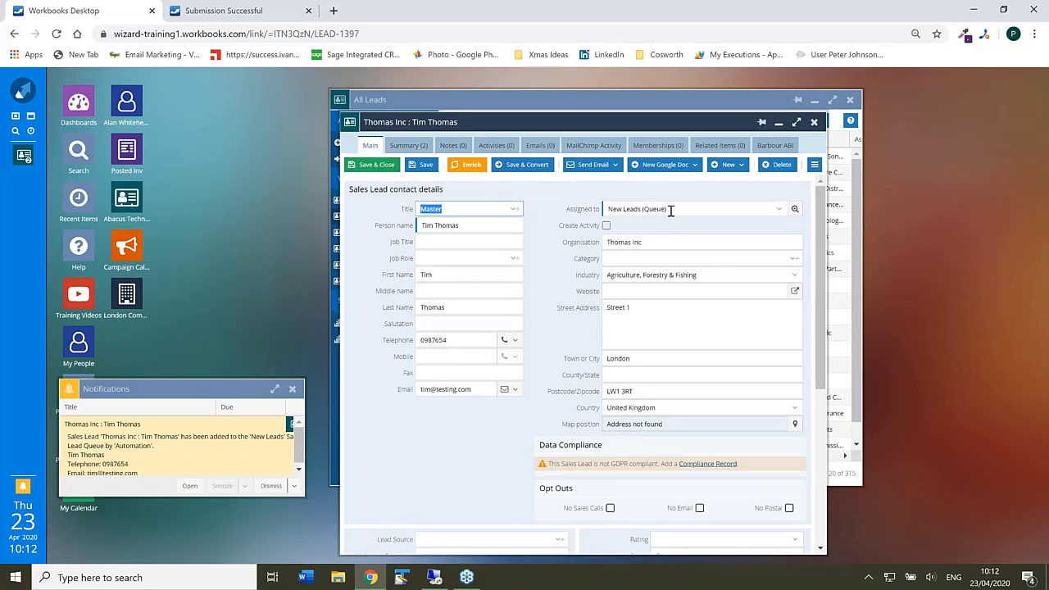
drag(670, 209, 608, 212)
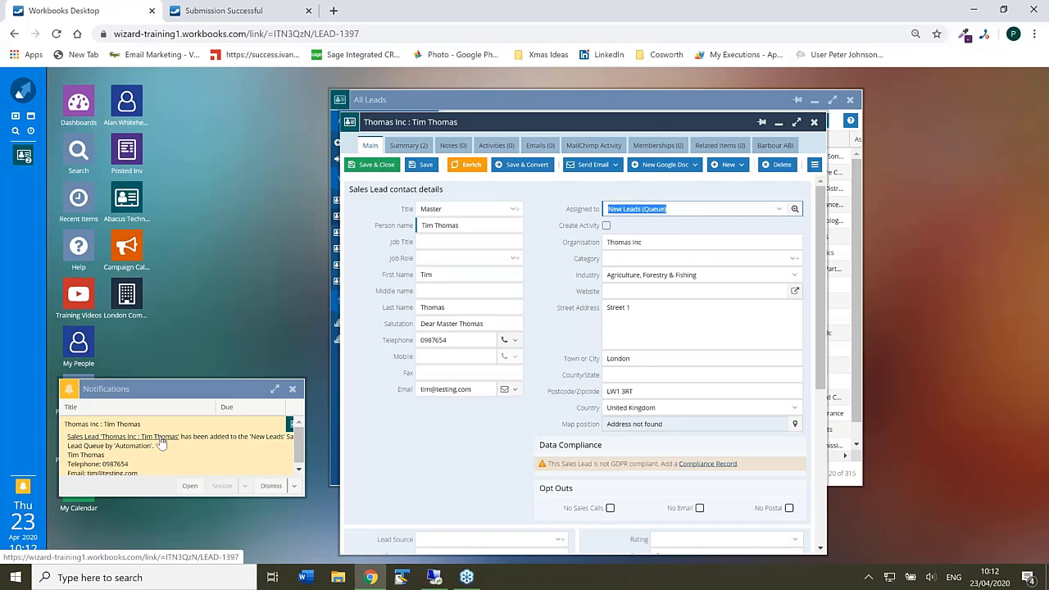
drag(172, 392, 174, 279)
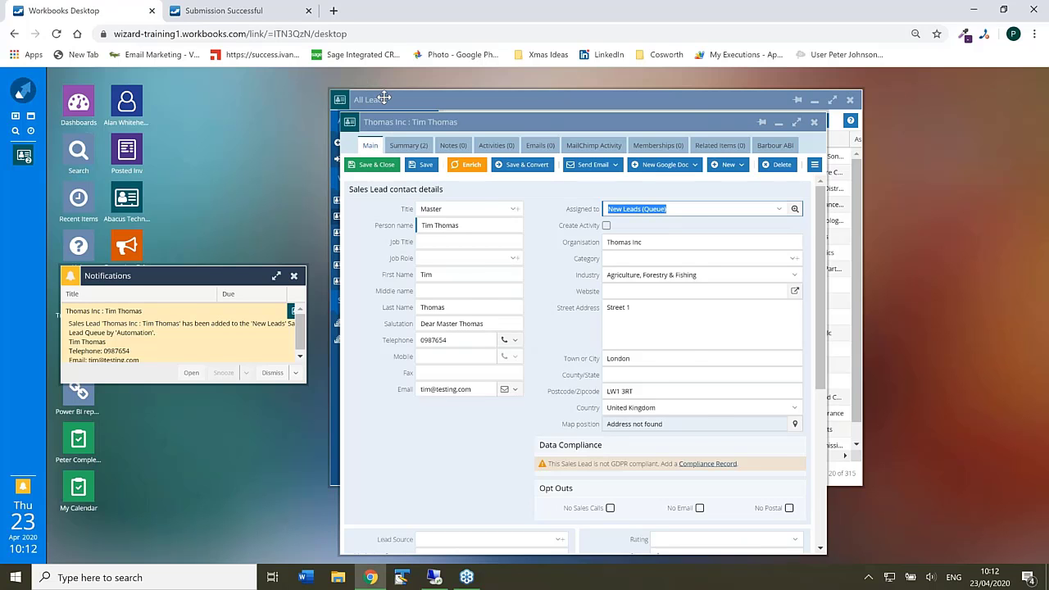
drag(384, 97, 247, 93)
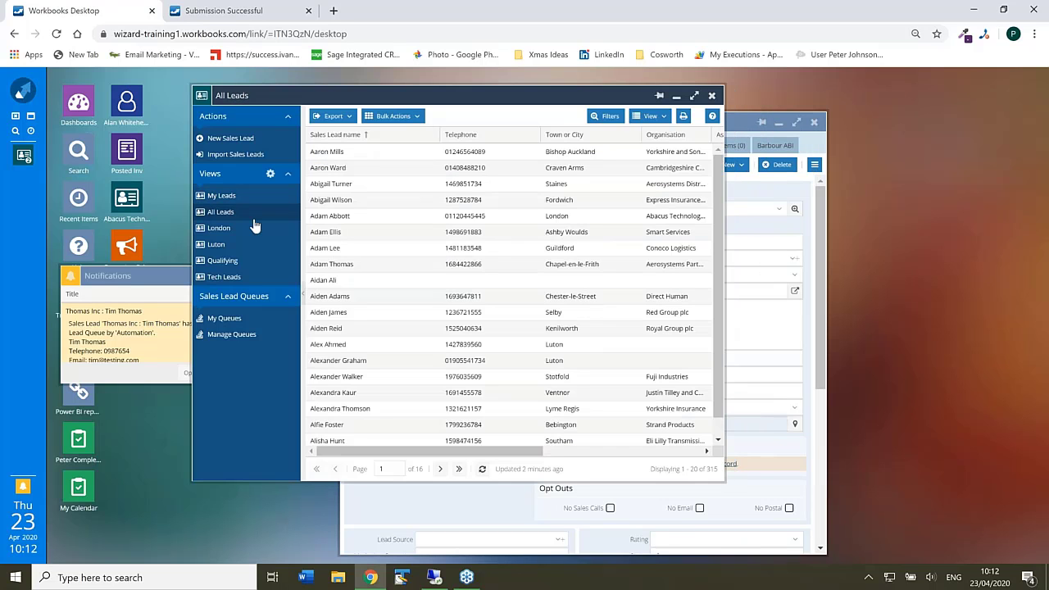
- Show My Sales Lead Queues (New Leads 2, Tech Lead 2, Web Leads 13) in a widened window
click(221, 320)
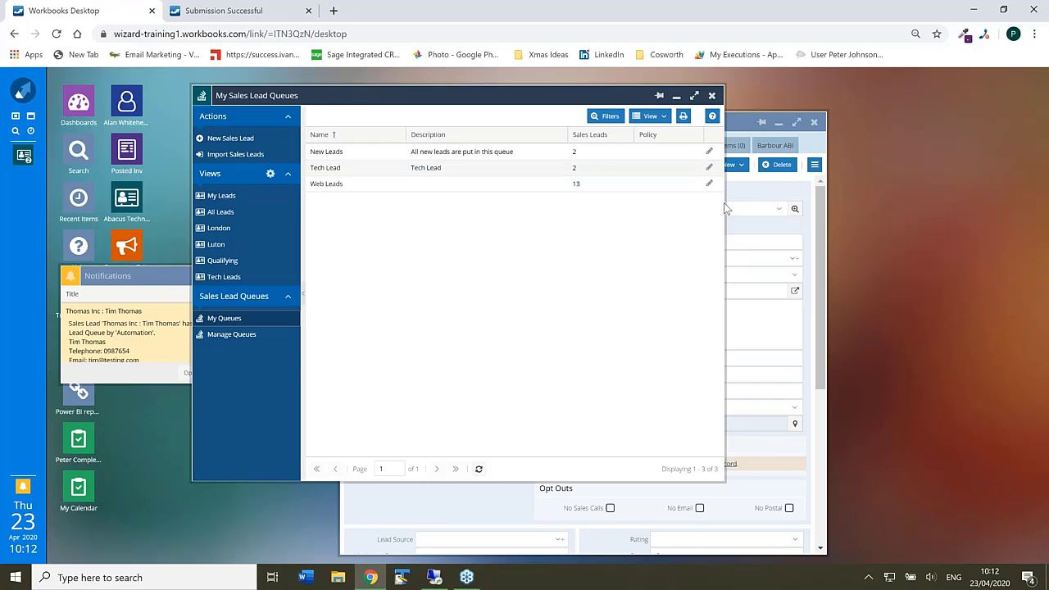
drag(725, 207, 897, 207)
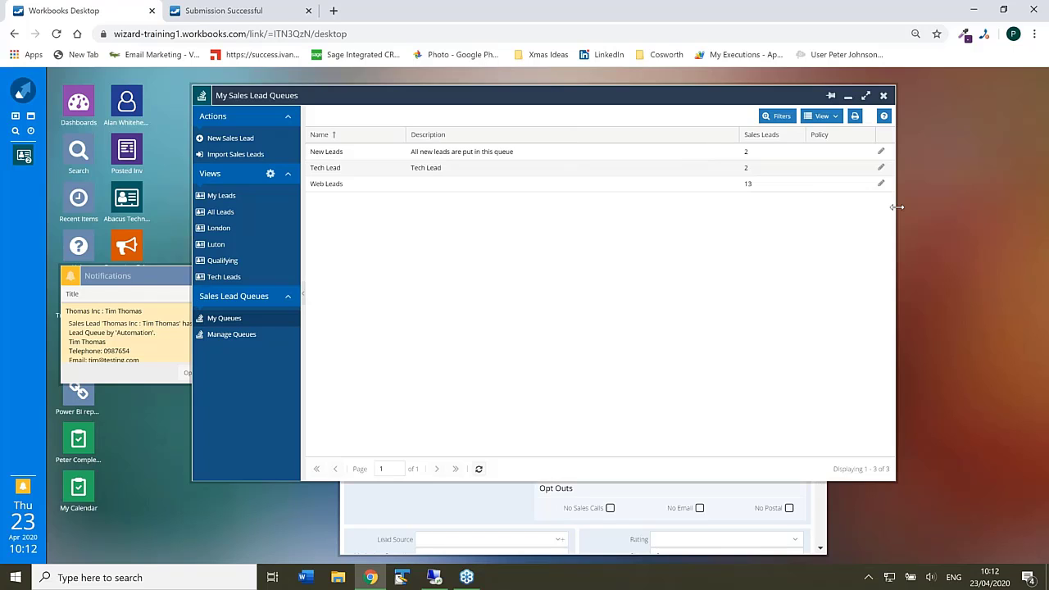
click(881, 154)
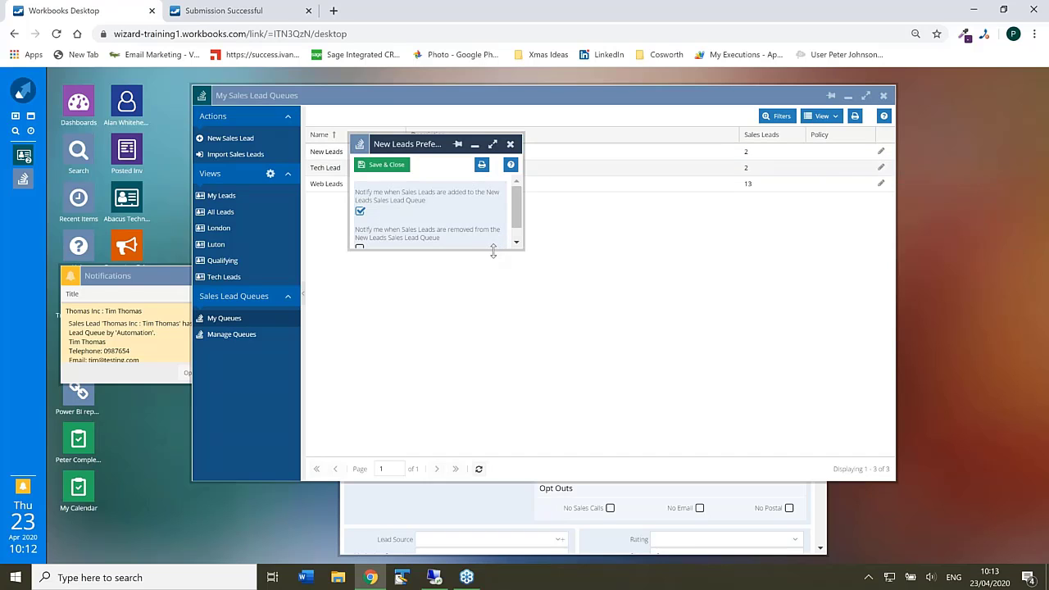
drag(492, 255, 492, 313)
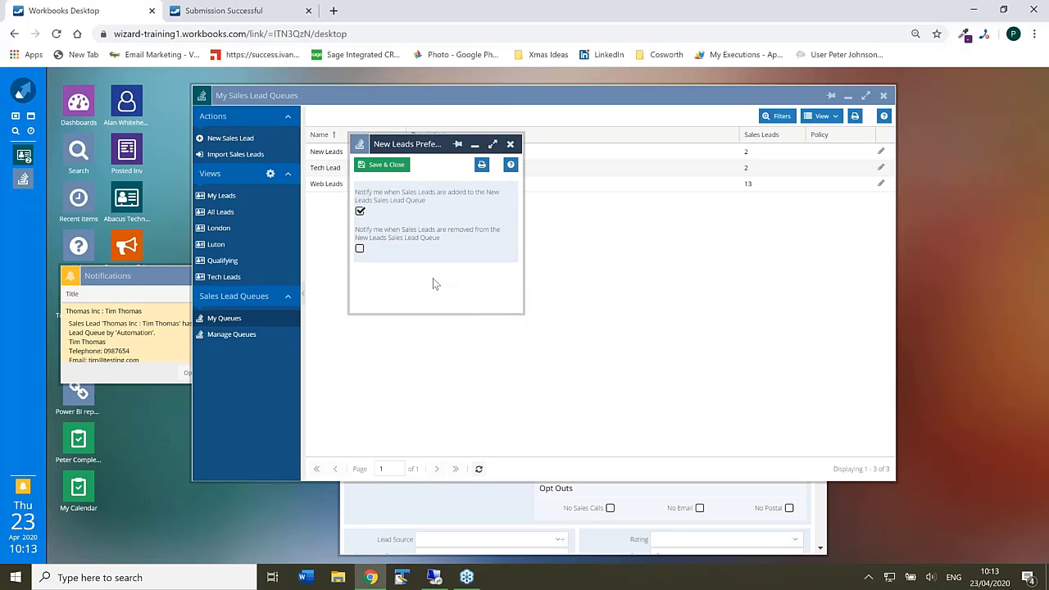
click(360, 250)
click(510, 145)
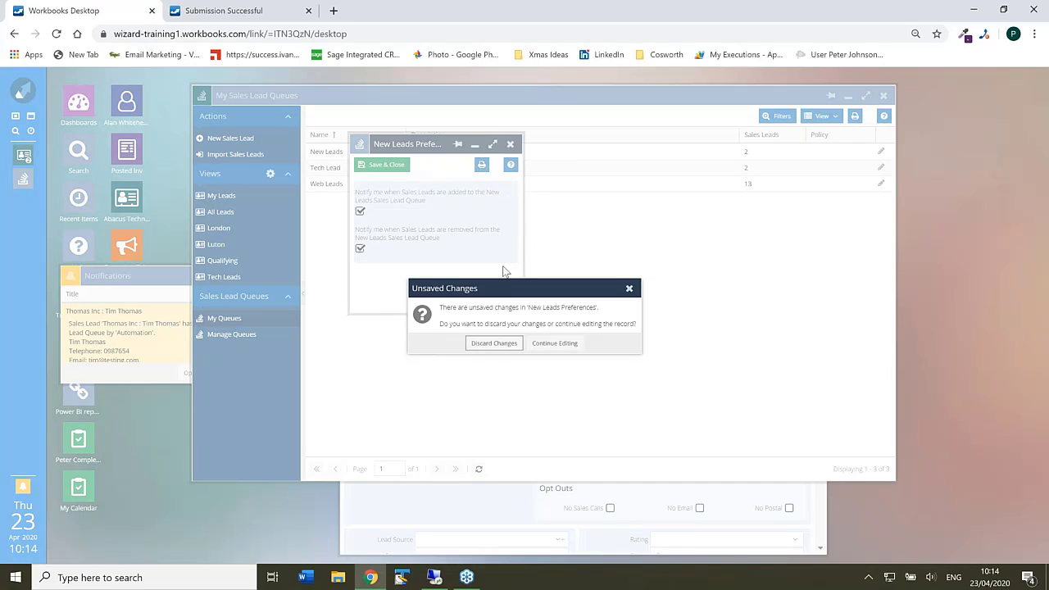
click(494, 344)
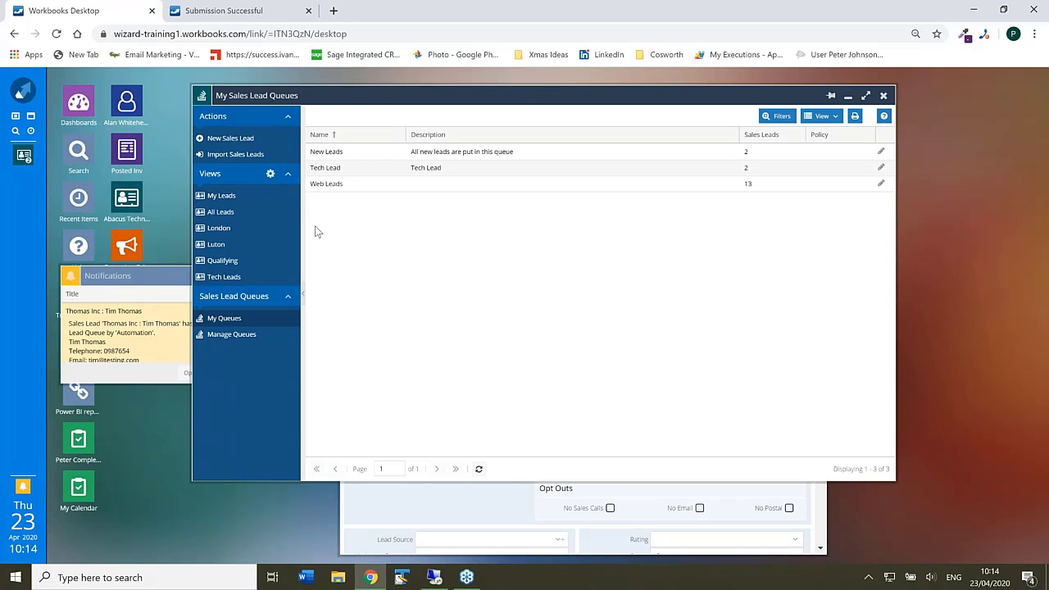
- Open the closed 'Laserjet does not print pound signs' case from the All Cases list
click(22, 92)
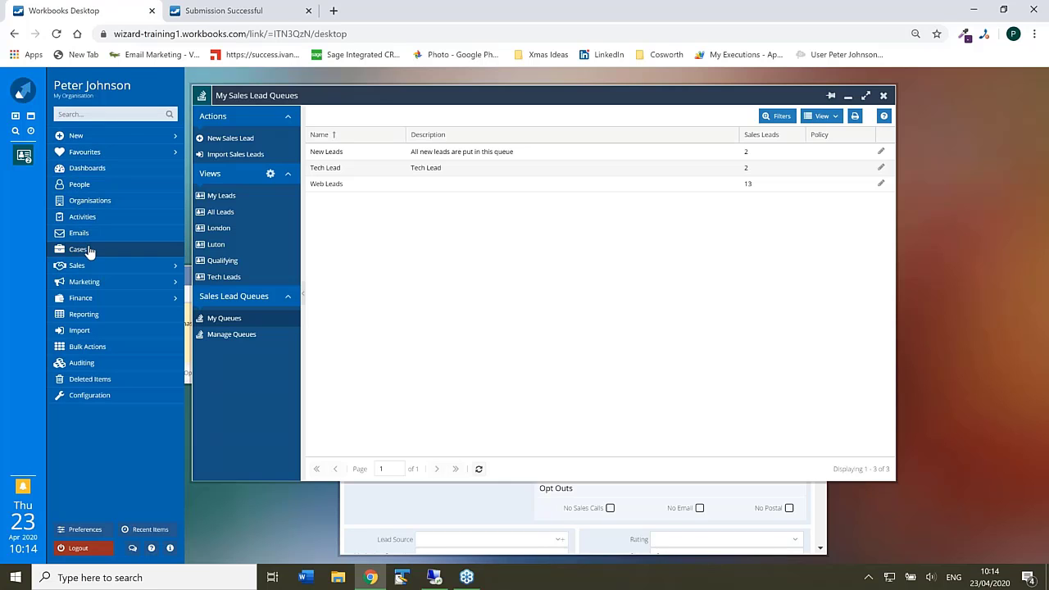
click(78, 249)
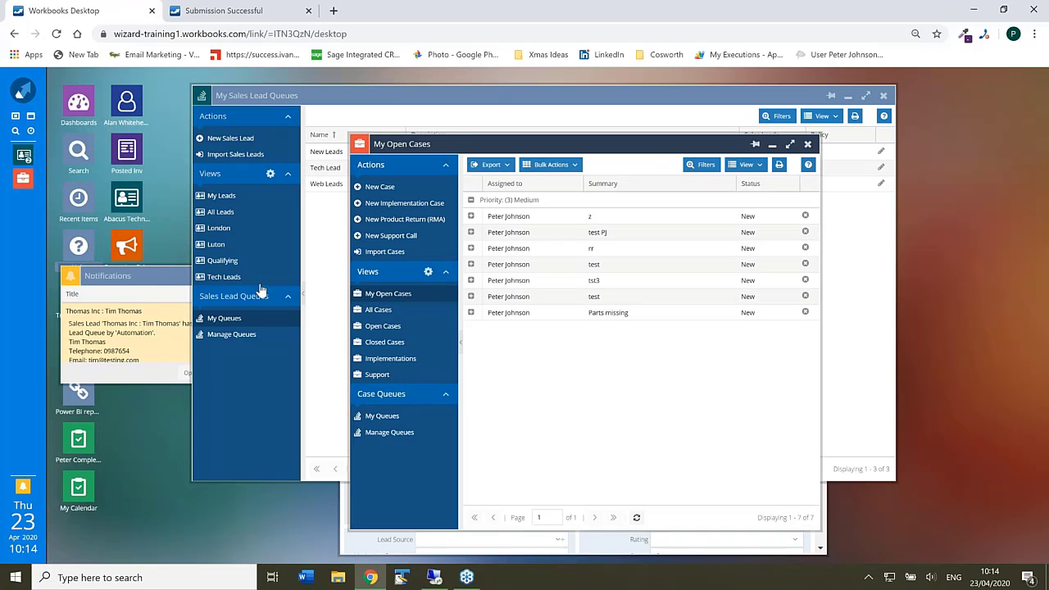
click(394, 315)
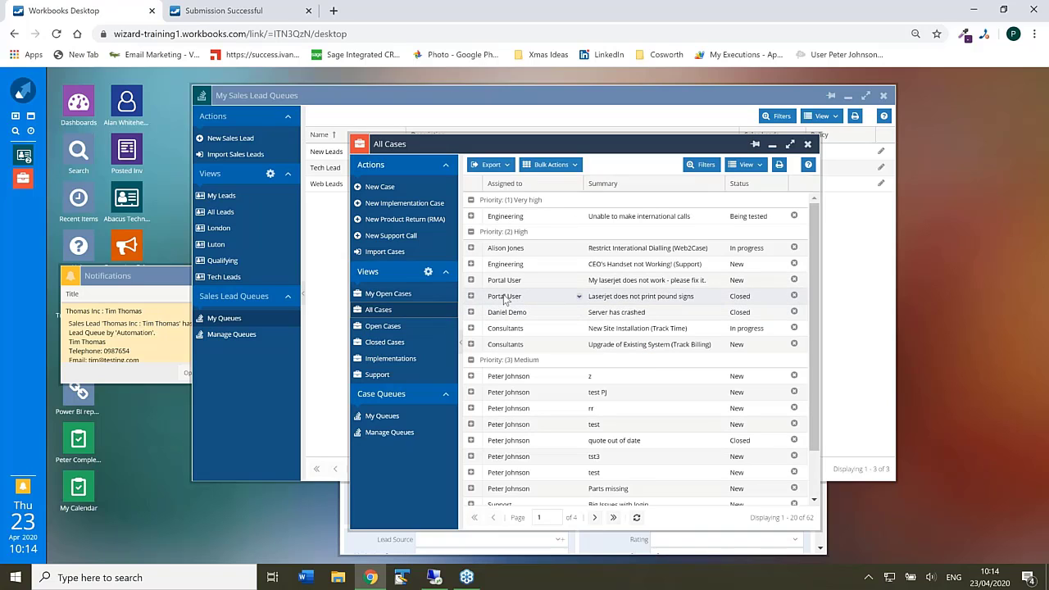
click(504, 300)
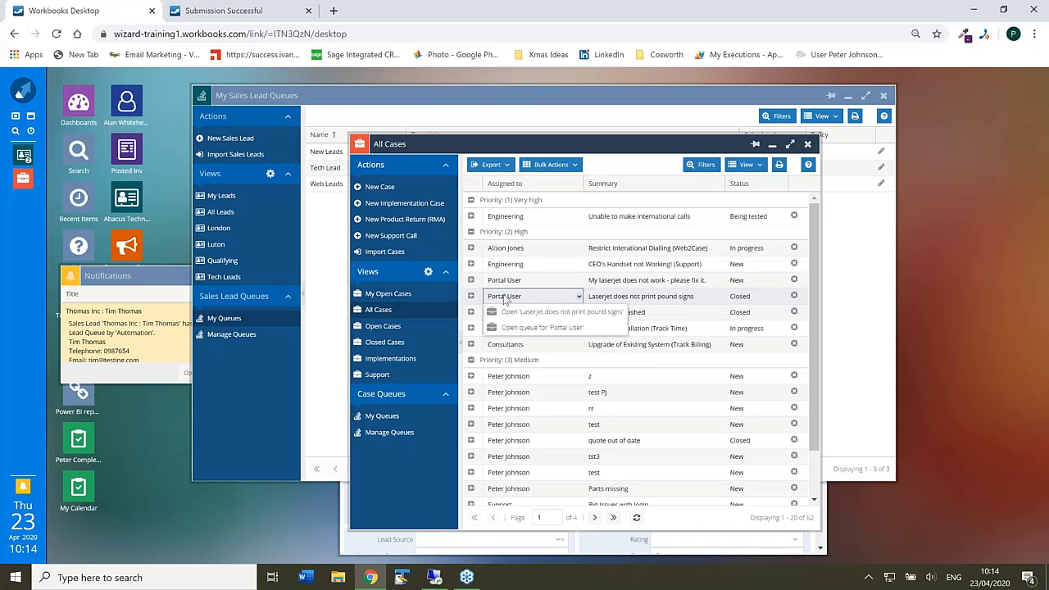
click(679, 300)
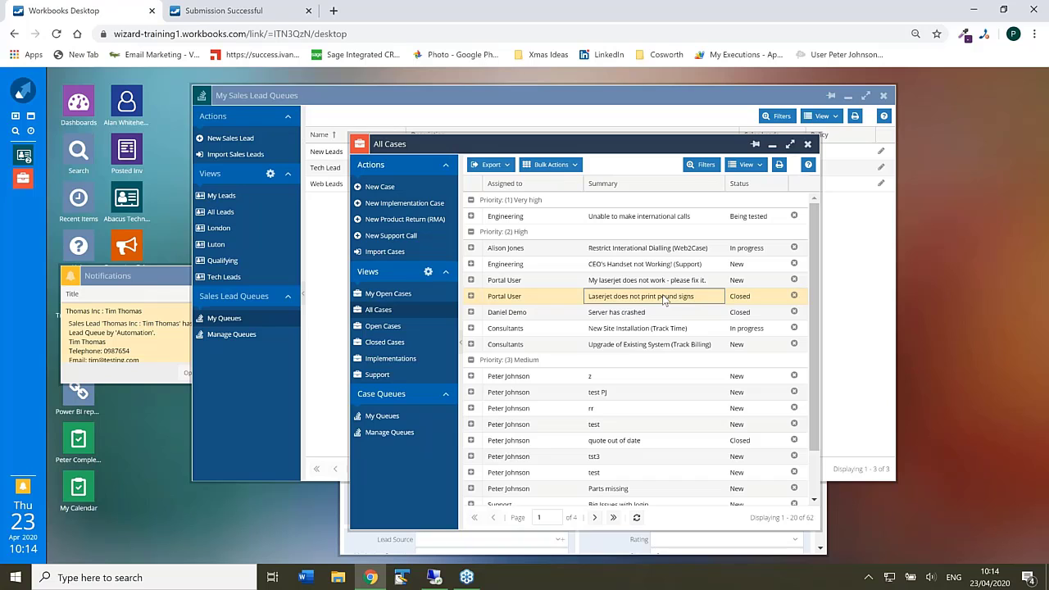
double_click(664, 300)
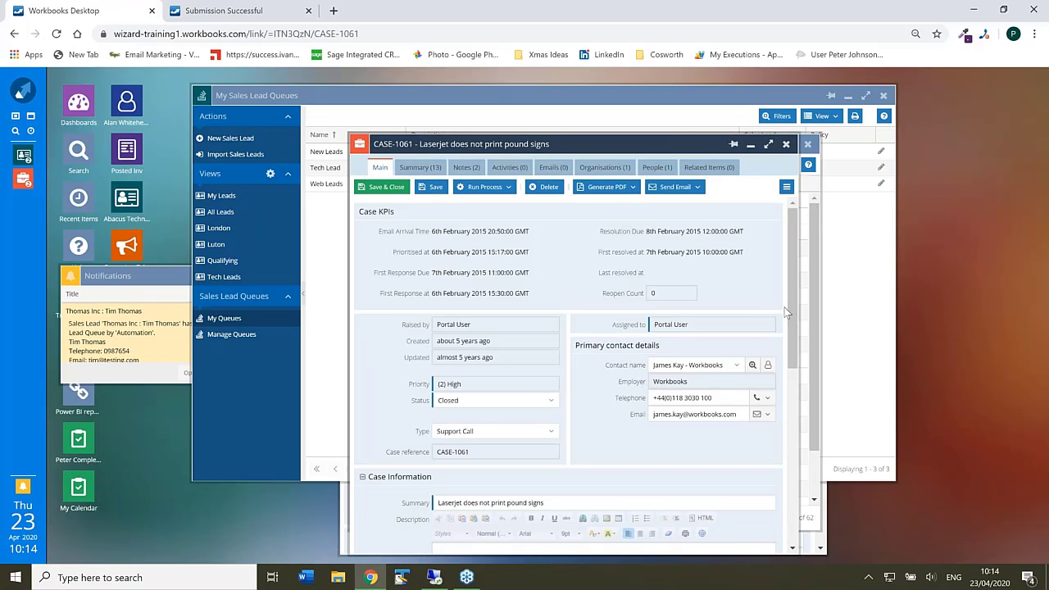
- Open the Manage Case Queues list showing 7 queues such as Consultants, Engineering and Support
scroll(787, 314, down, 3)
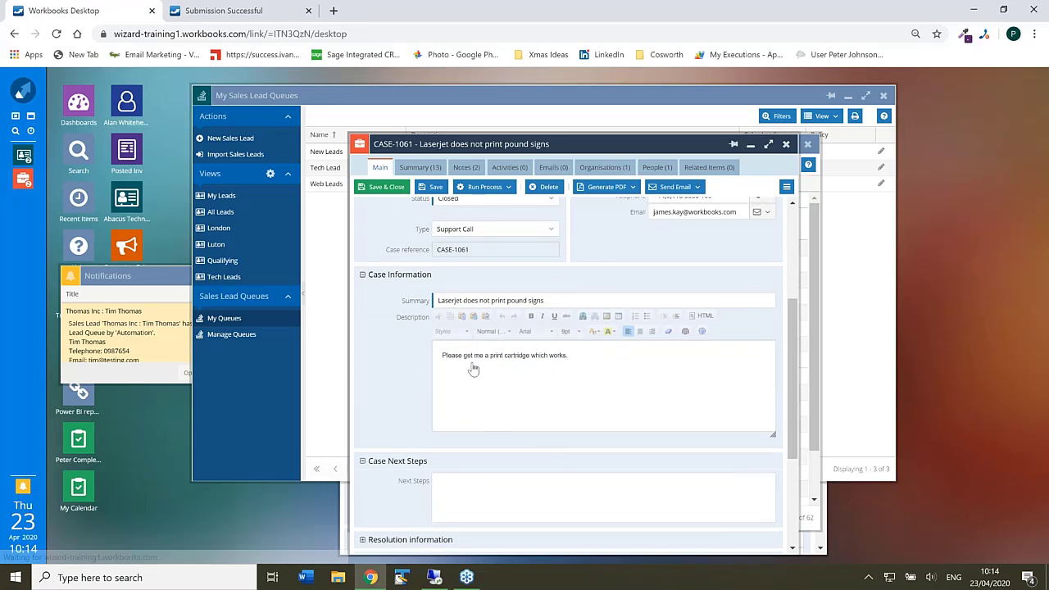
click(377, 432)
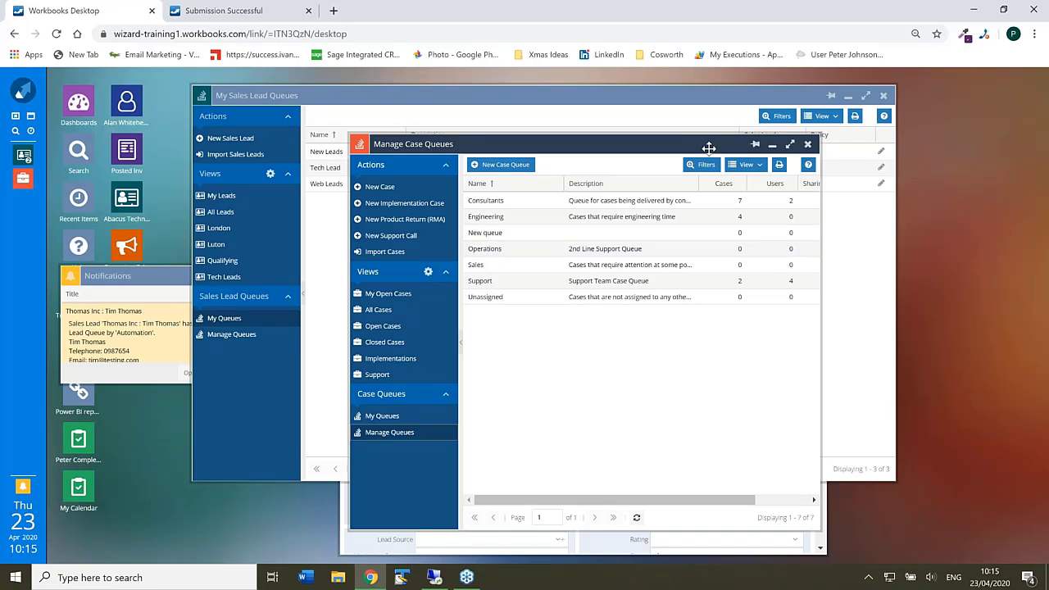
drag(703, 148, 596, 134)
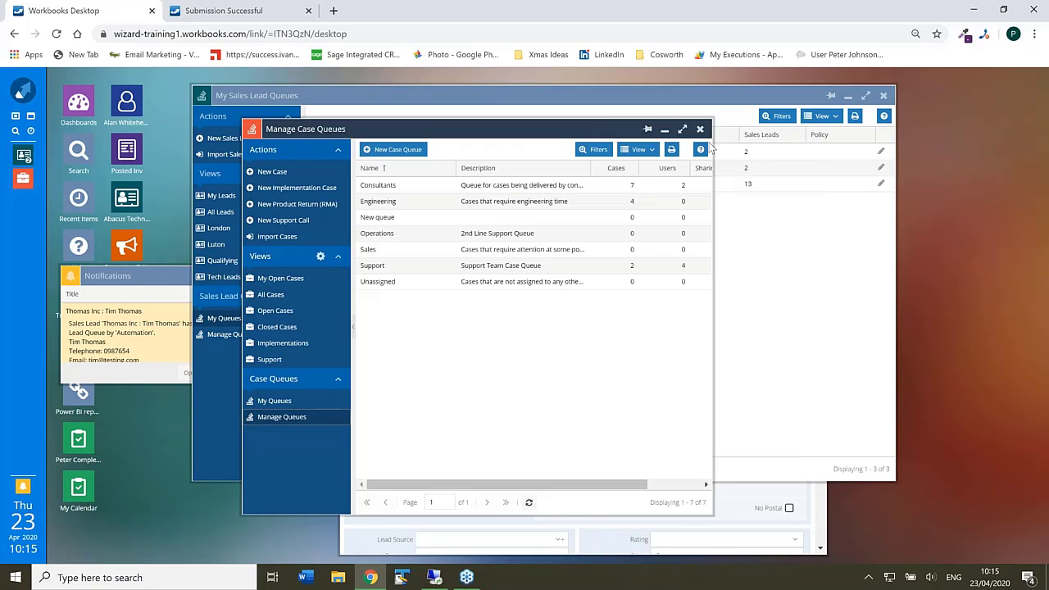